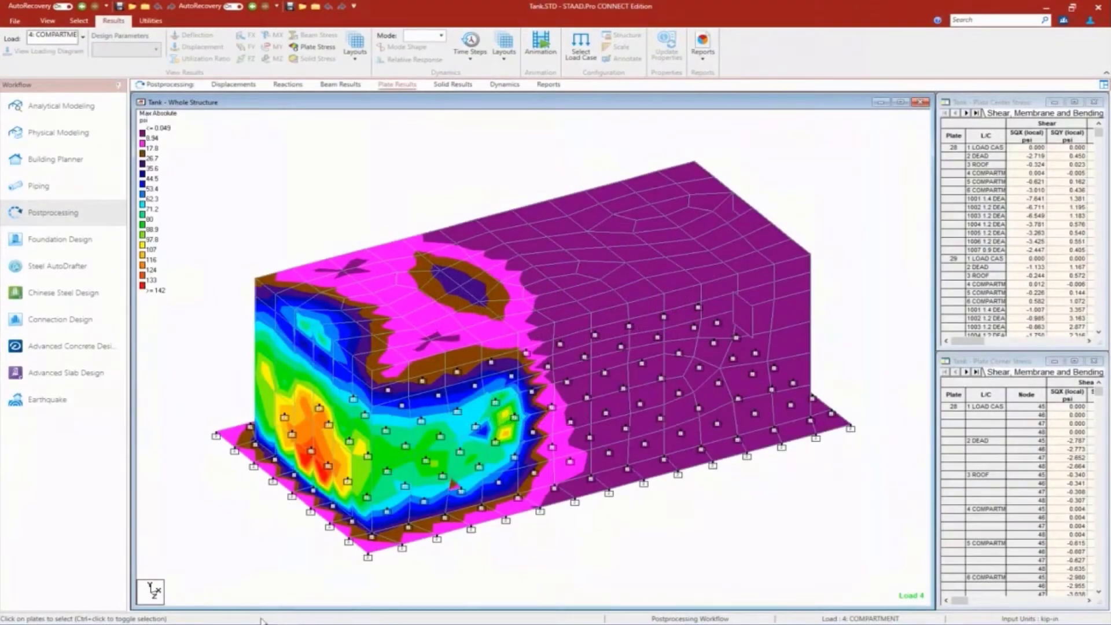
Step: Open Water Tank Example.STD and show its Analysis - Whole Structure command list
mouse_move(106, 622)
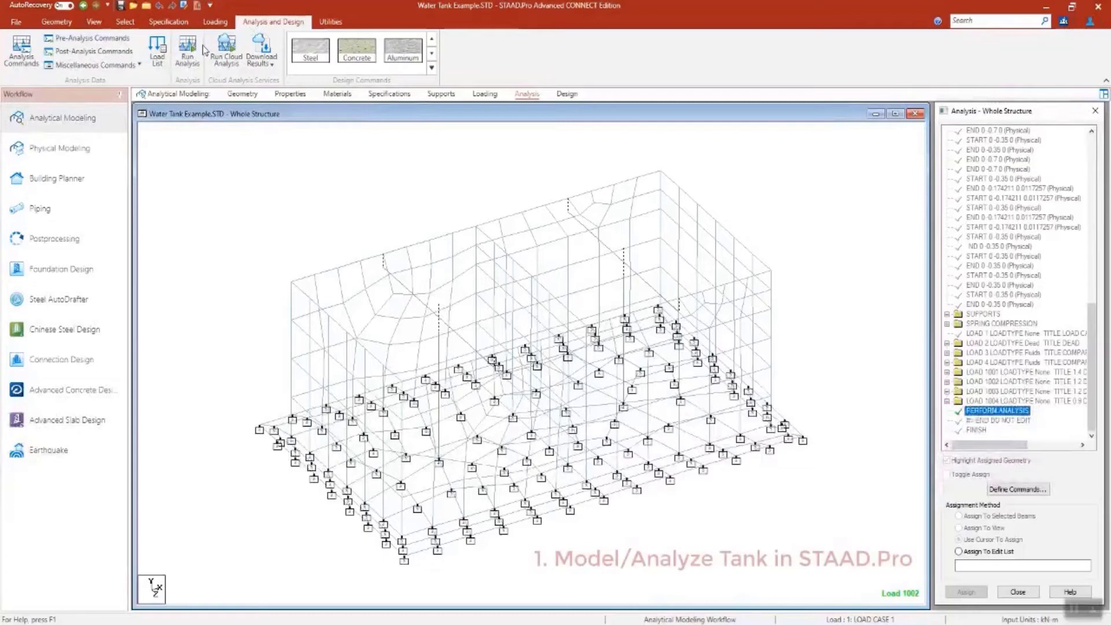
Step: Run the analysis despite empty load cases and pass the model to Advanced Concrete Design
click(188, 53)
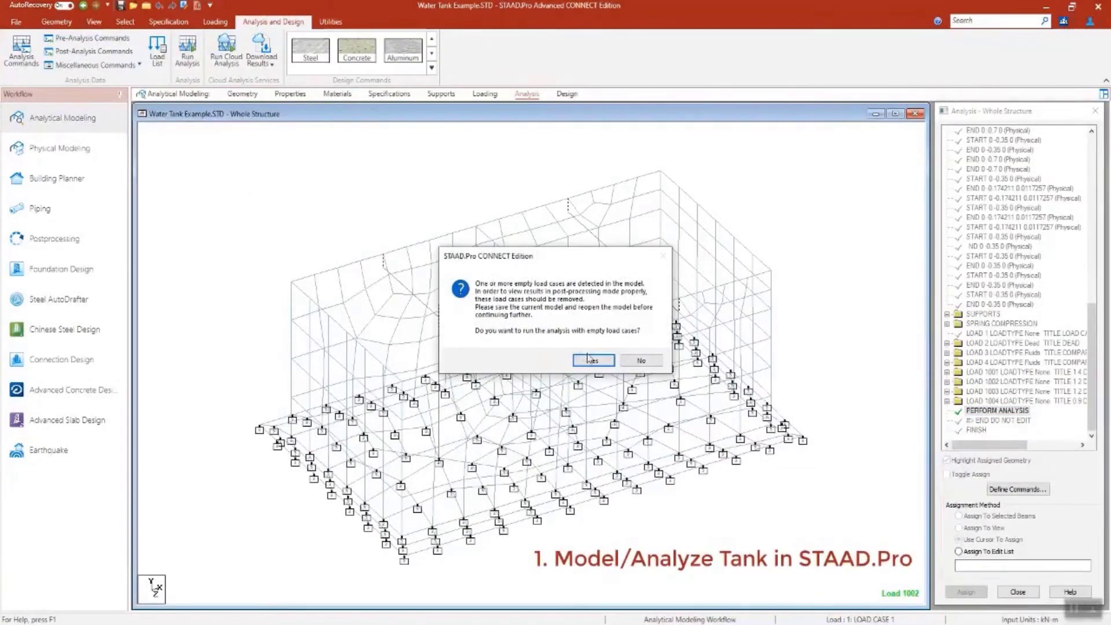
click(593, 360)
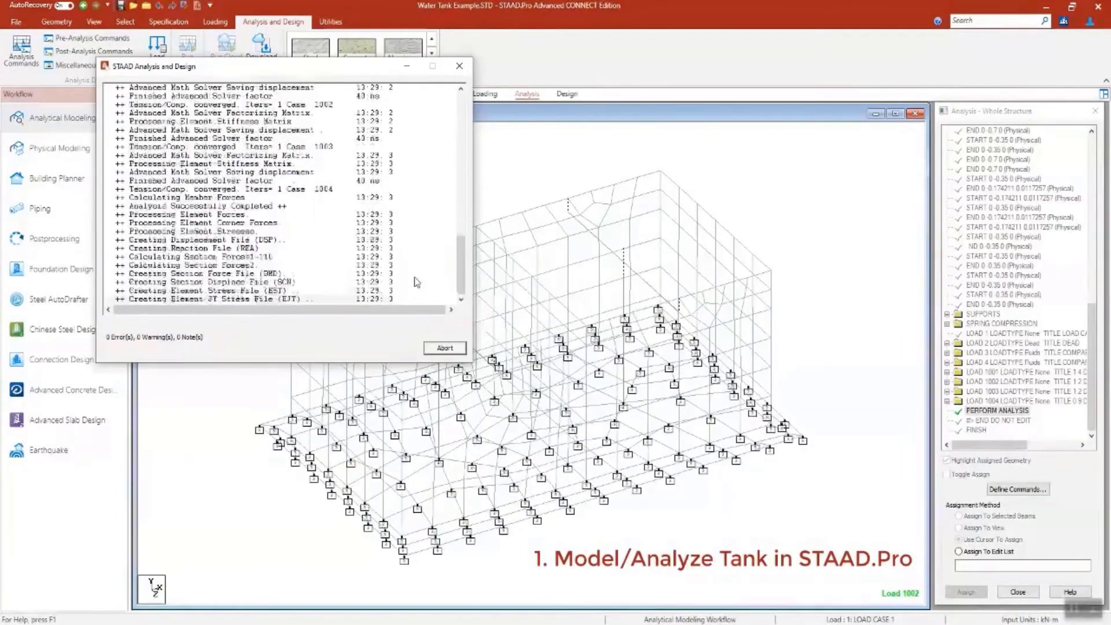
click(445, 348)
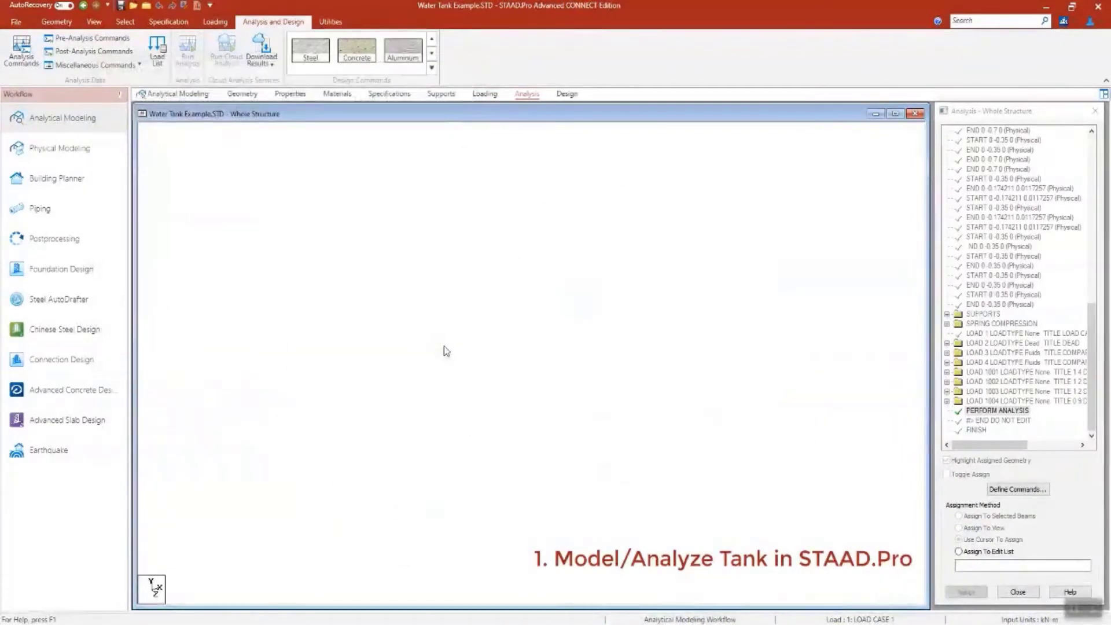
click(53, 391)
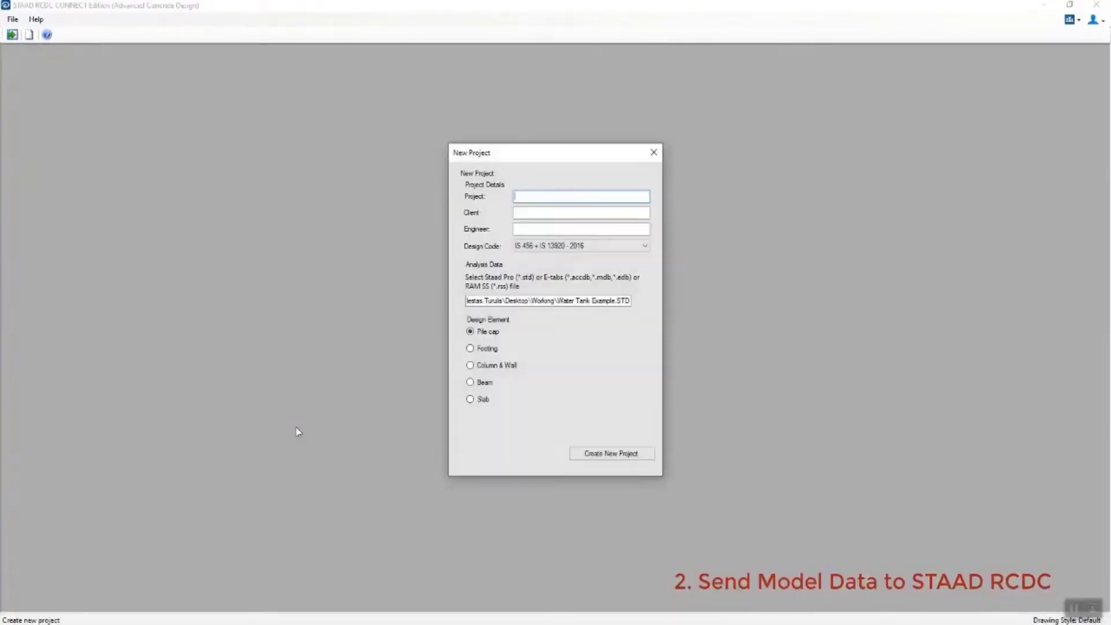
Step: Enter project name 'Tank Design' with client and engineer initials, and choose the EN 02 UK code
text(Tank De)
text(sign)
text(MT)
key(Tab)
text(MT)
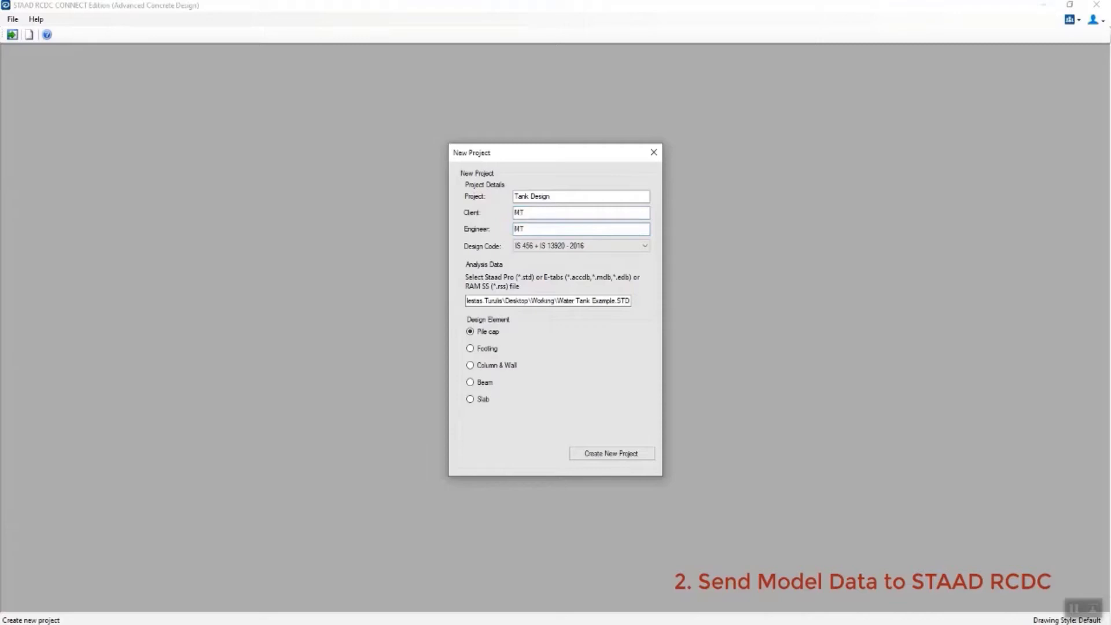
click(607, 245)
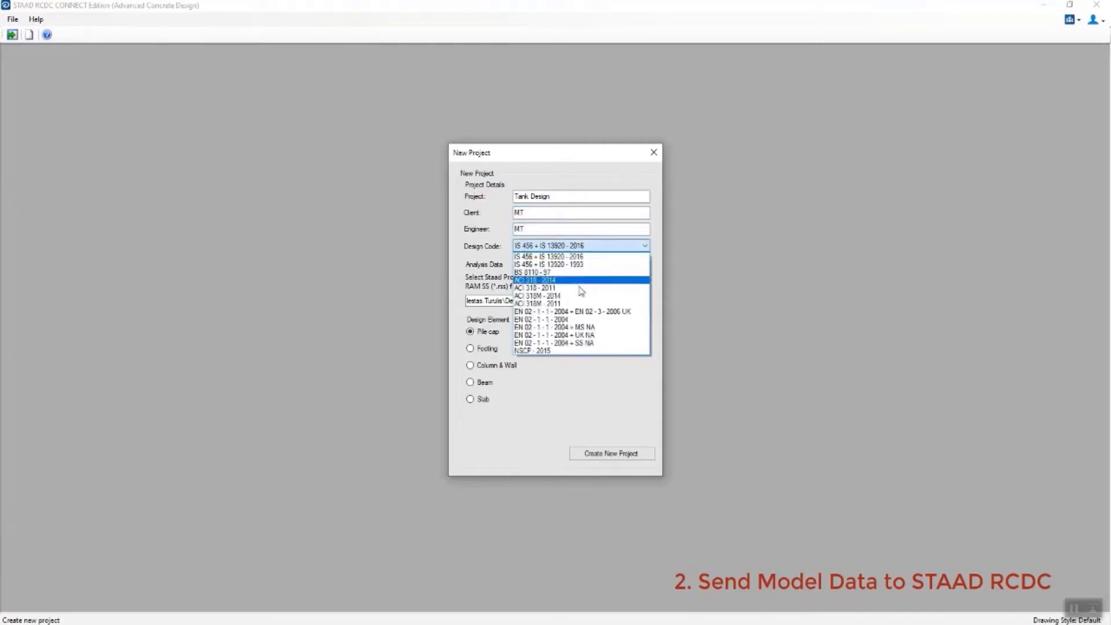
click(576, 312)
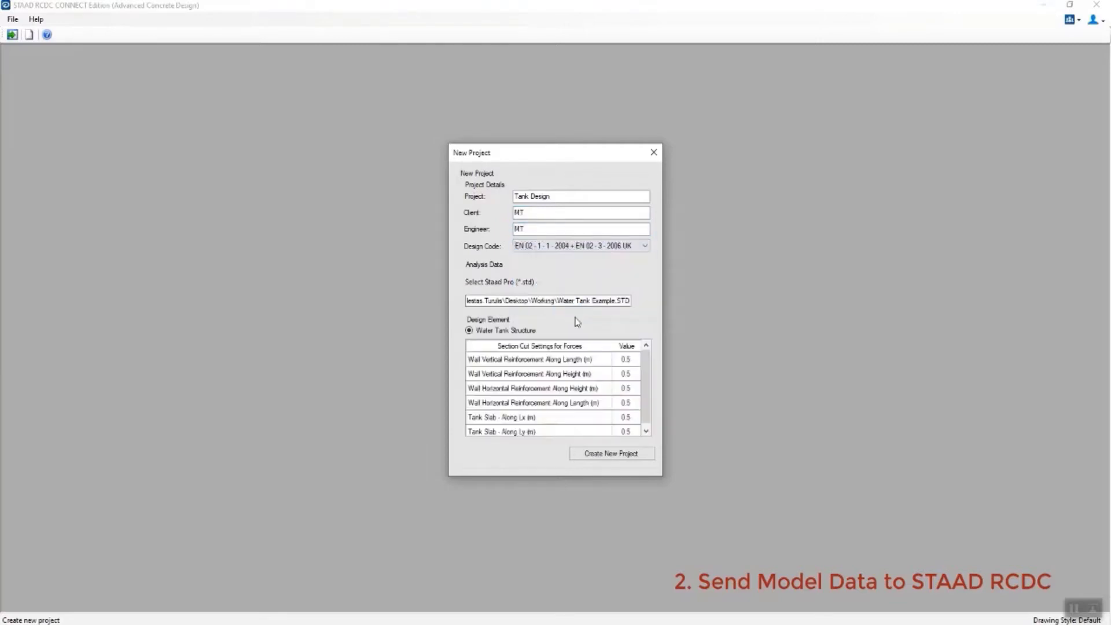
Step: Set all six section-cut spacings, including Tank Slab Lx and Ly, to 1 and create the project
click(623, 360)
text(1)
click(625, 374)
text(1)
click(627, 388)
text(1)
click(626, 403)
text(1)
click(629, 417)
text(1)
click(630, 432)
text(1)
click(612, 454)
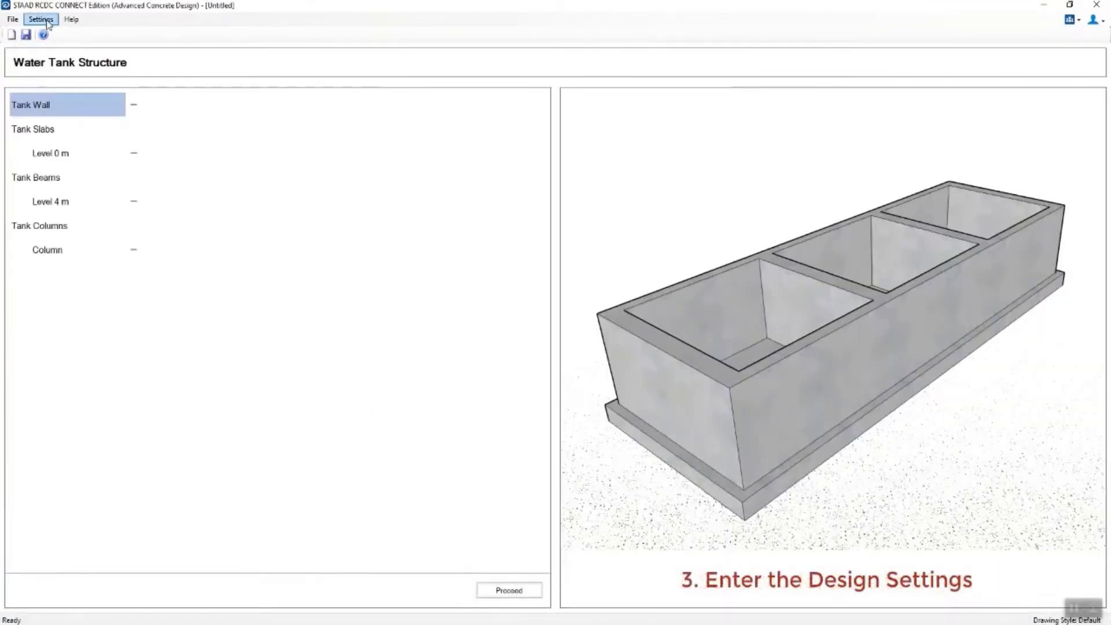
Step: Set tank wall reinforcement to spacing-based detailing with 200 mm preferred spacing
click(46, 21)
mouse_move(63, 32)
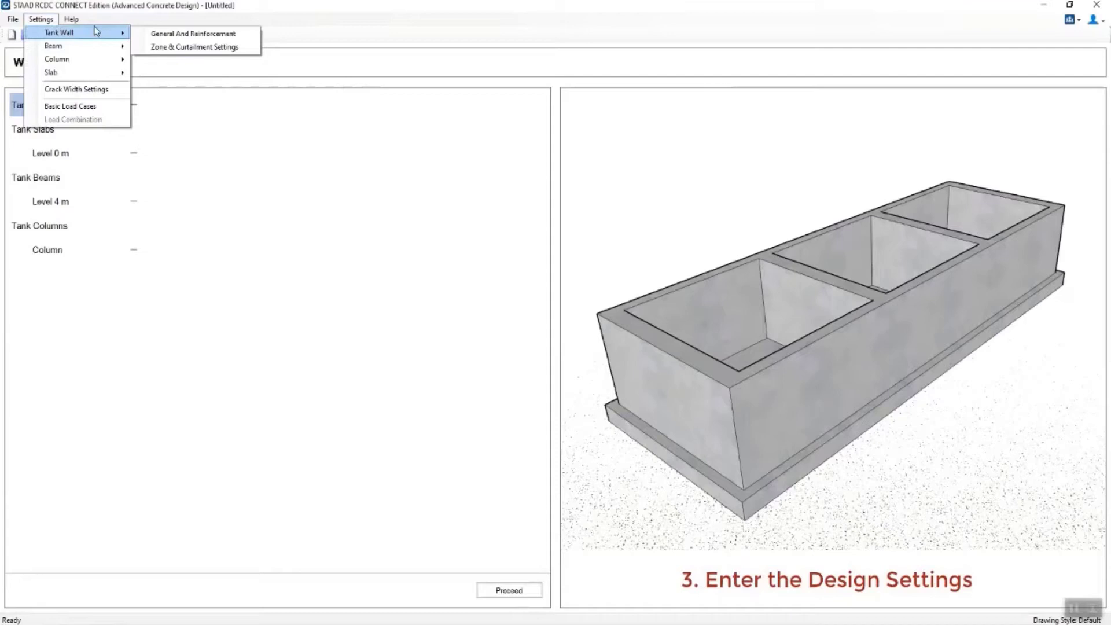
click(174, 33)
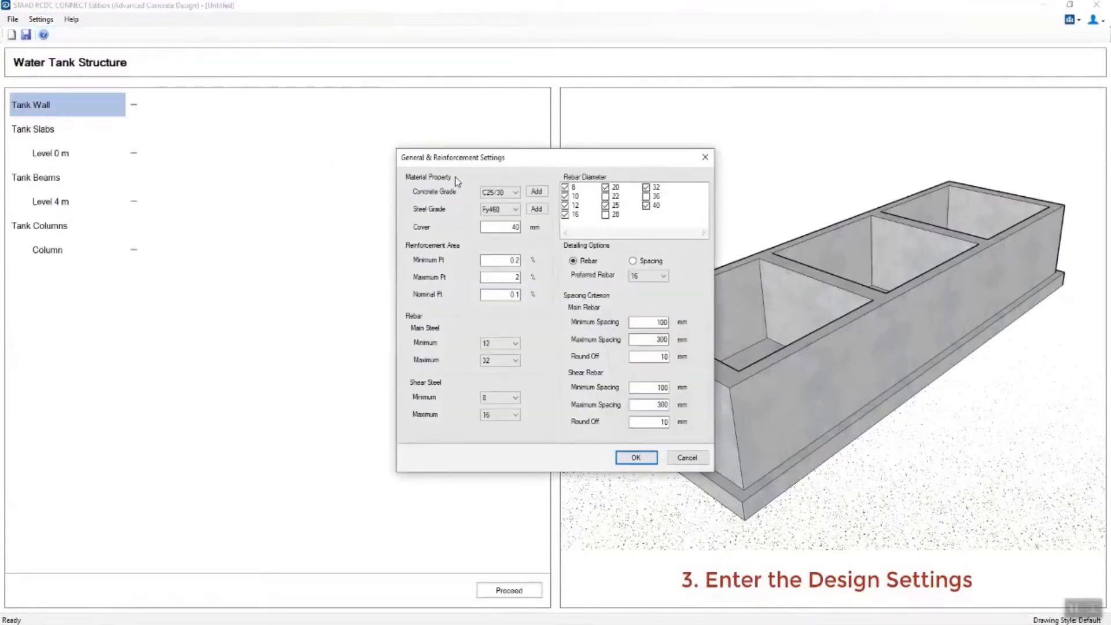
click(634, 260)
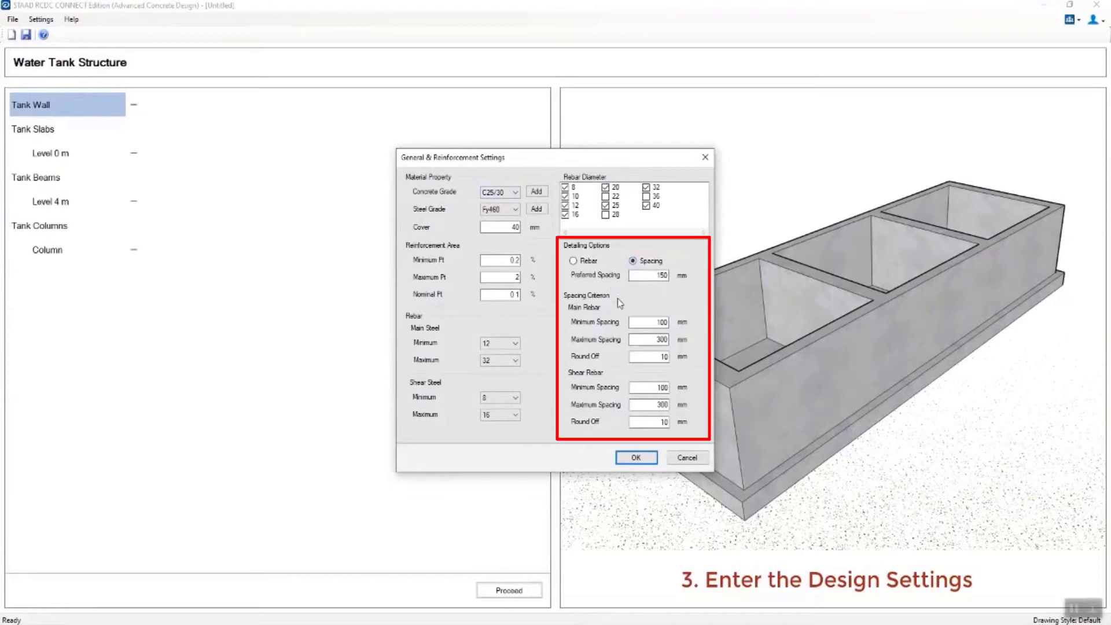
drag(636, 275, 682, 276)
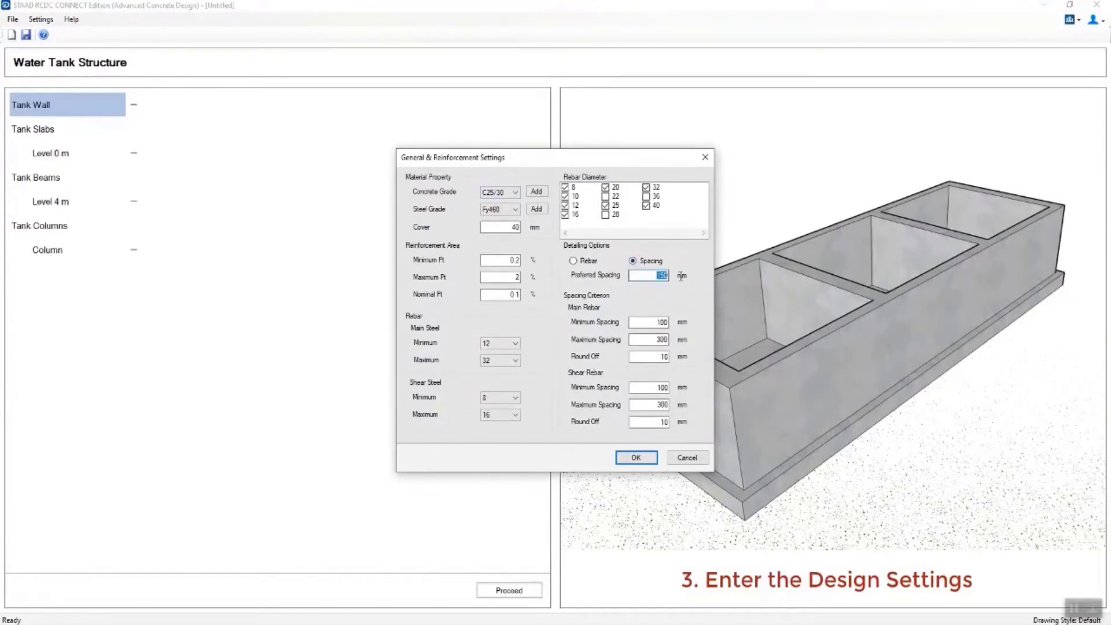
text(200)
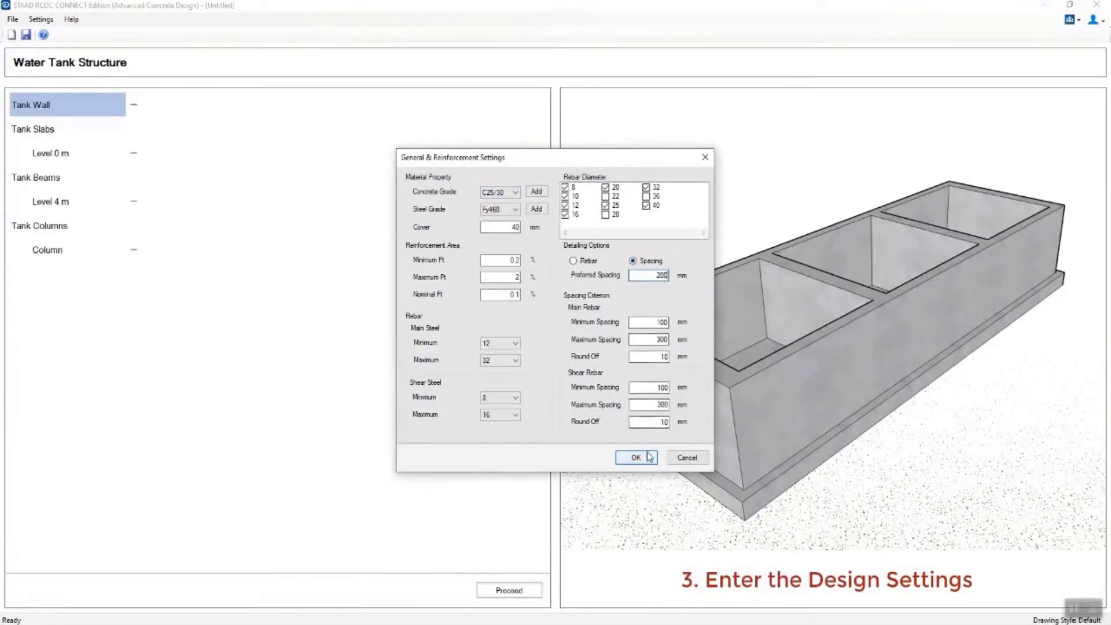
click(649, 457)
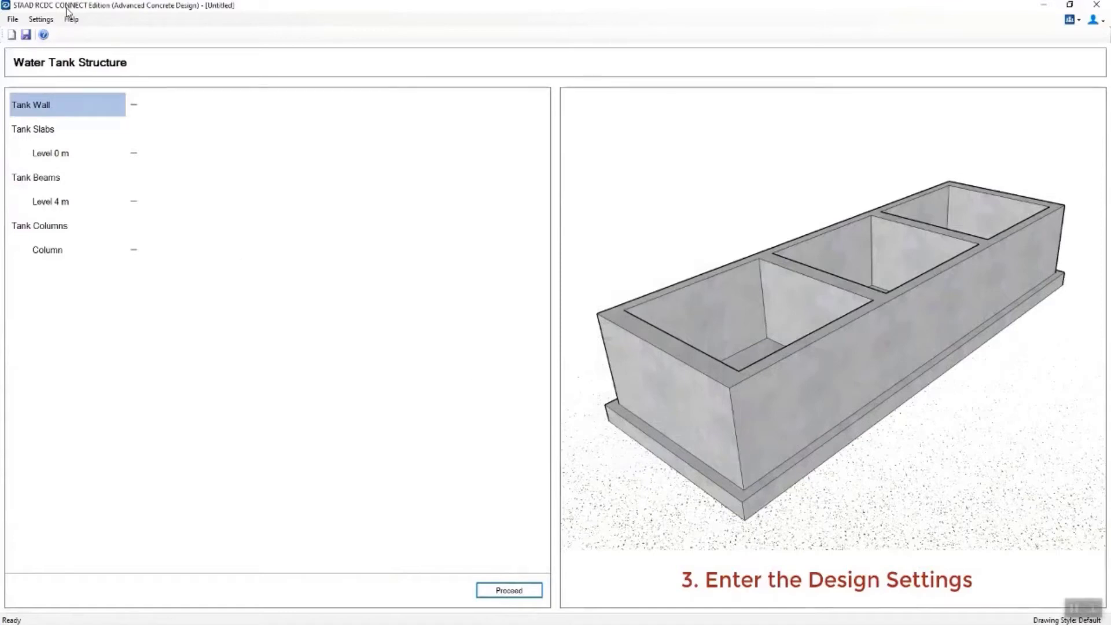
Step: Set slab design parameters to spacing-based detailing with C40/50 concrete grade
click(40, 19)
mouse_move(58, 46)
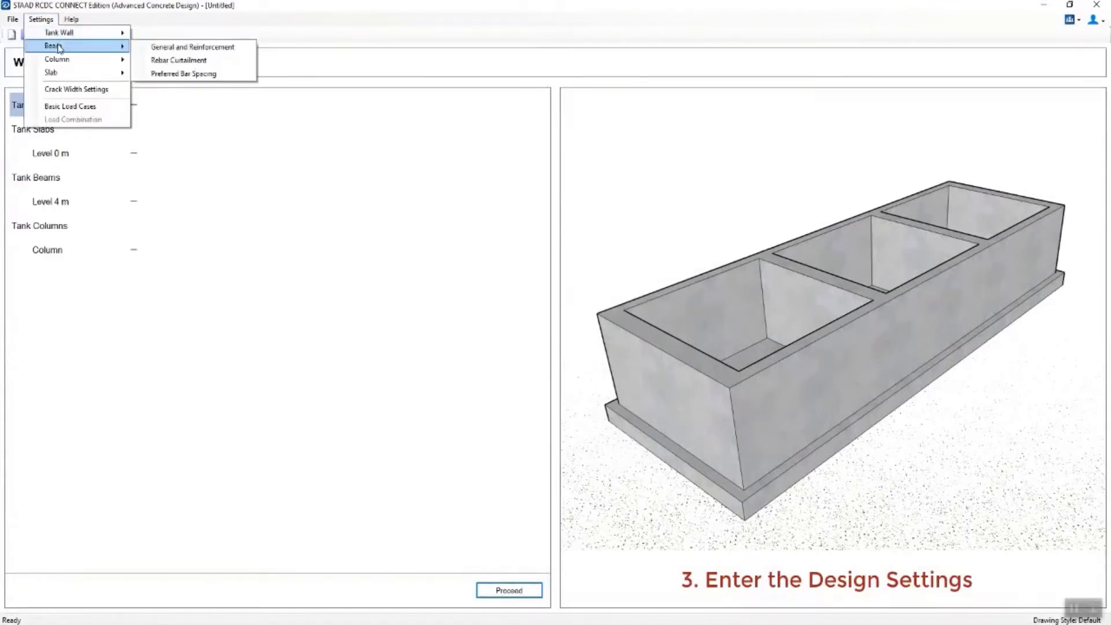
mouse_move(68, 73)
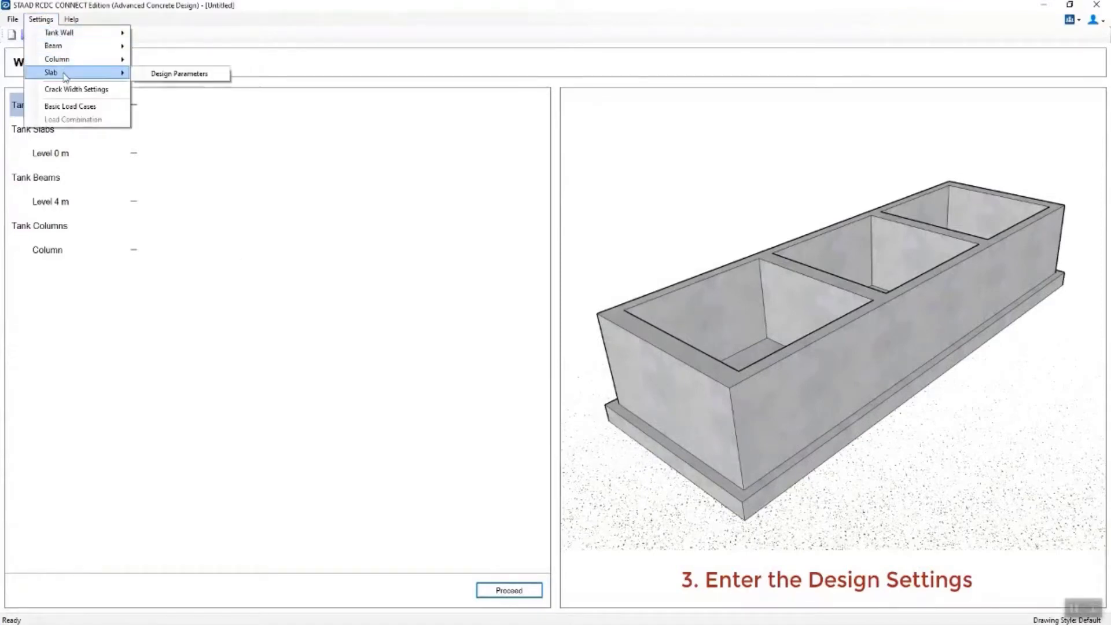
click(153, 75)
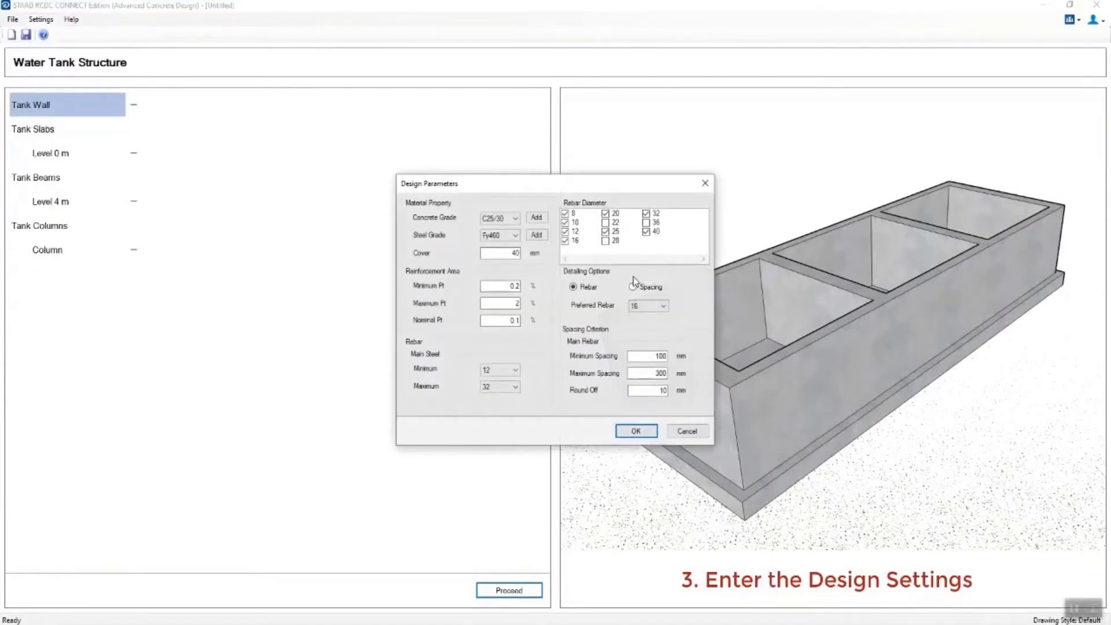
click(634, 288)
click(506, 223)
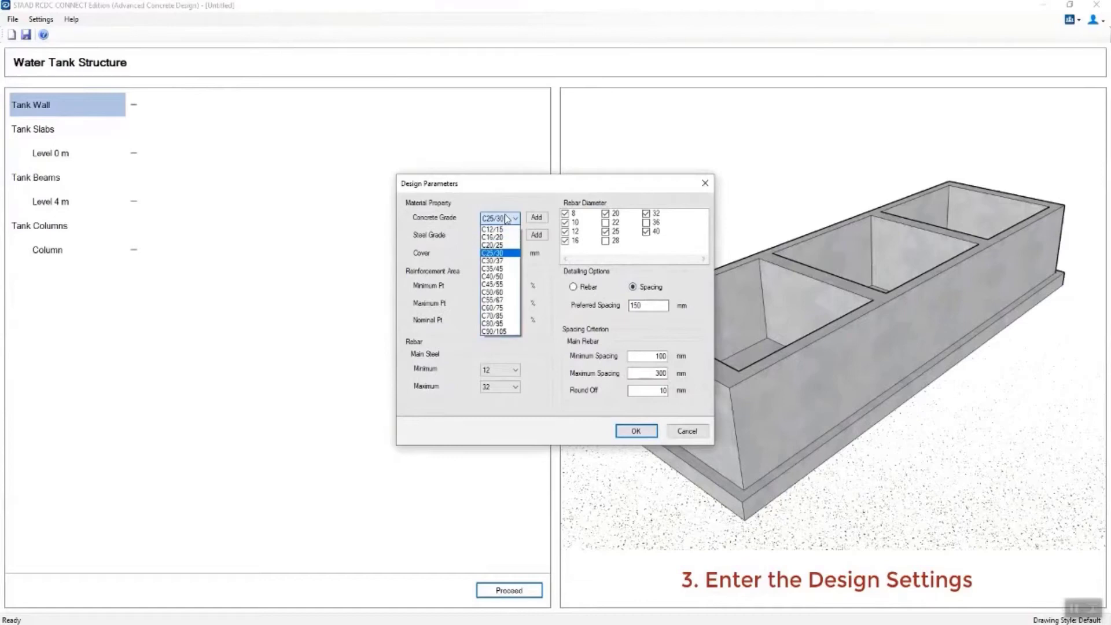
click(501, 293)
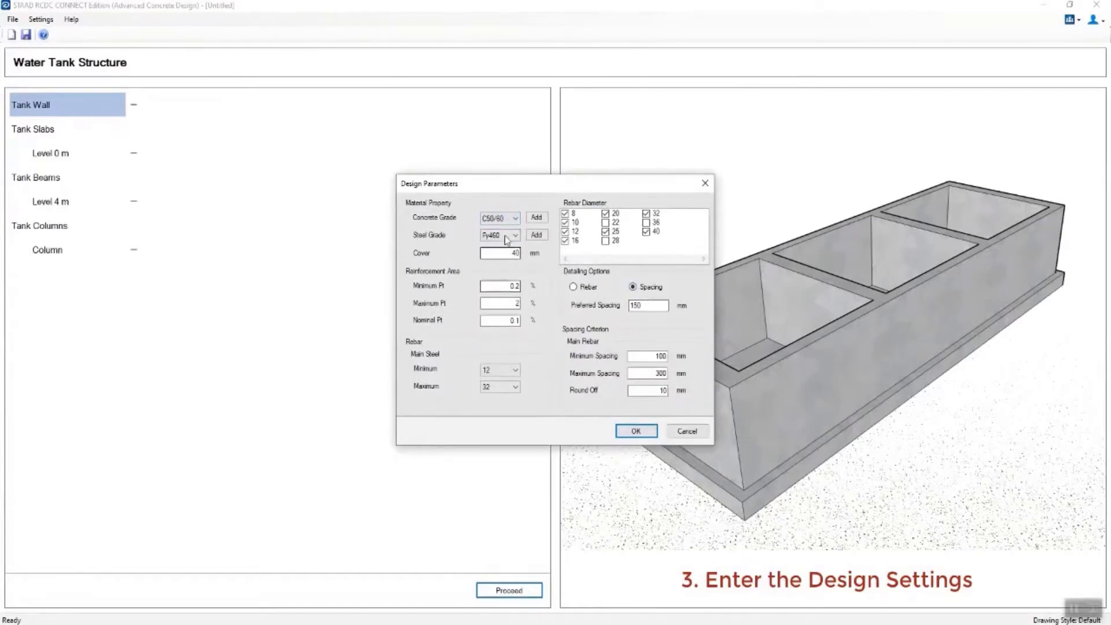
click(499, 218)
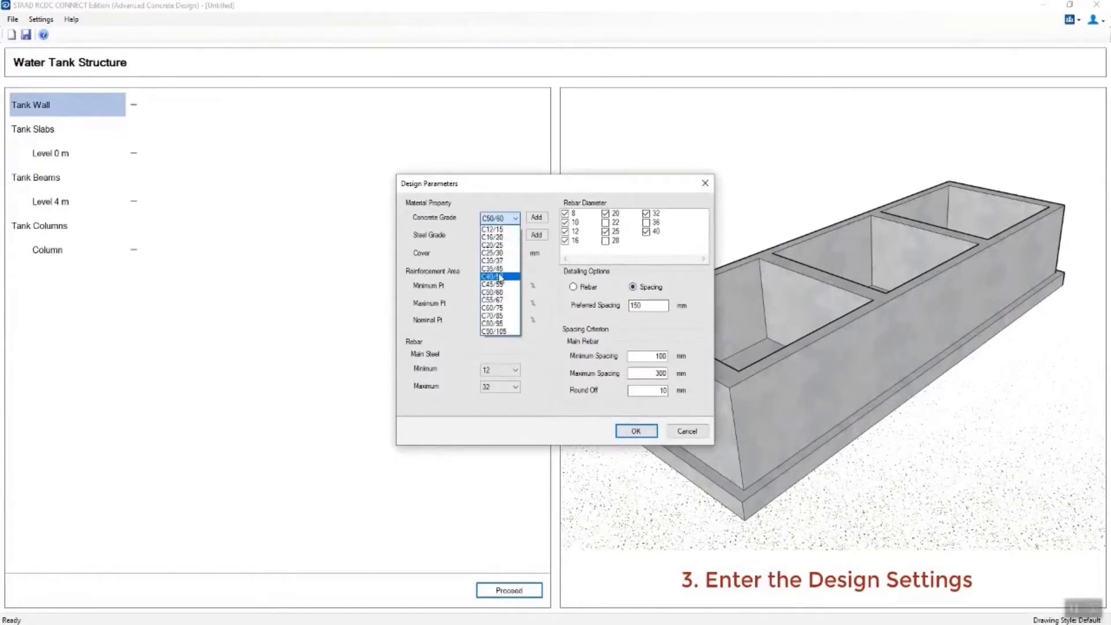
click(502, 278)
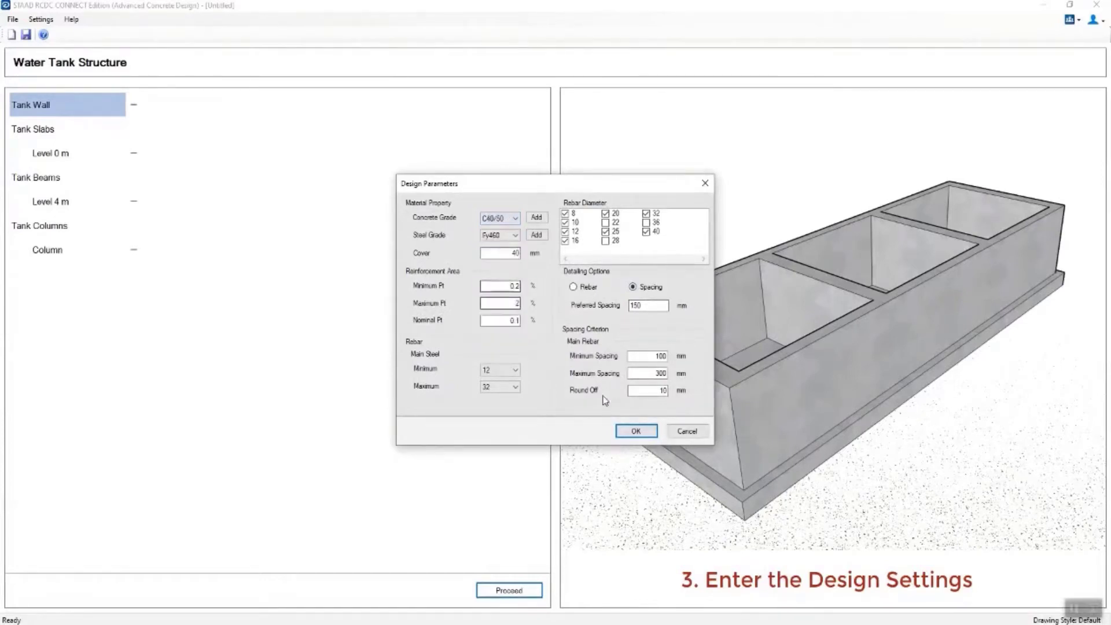
click(636, 432)
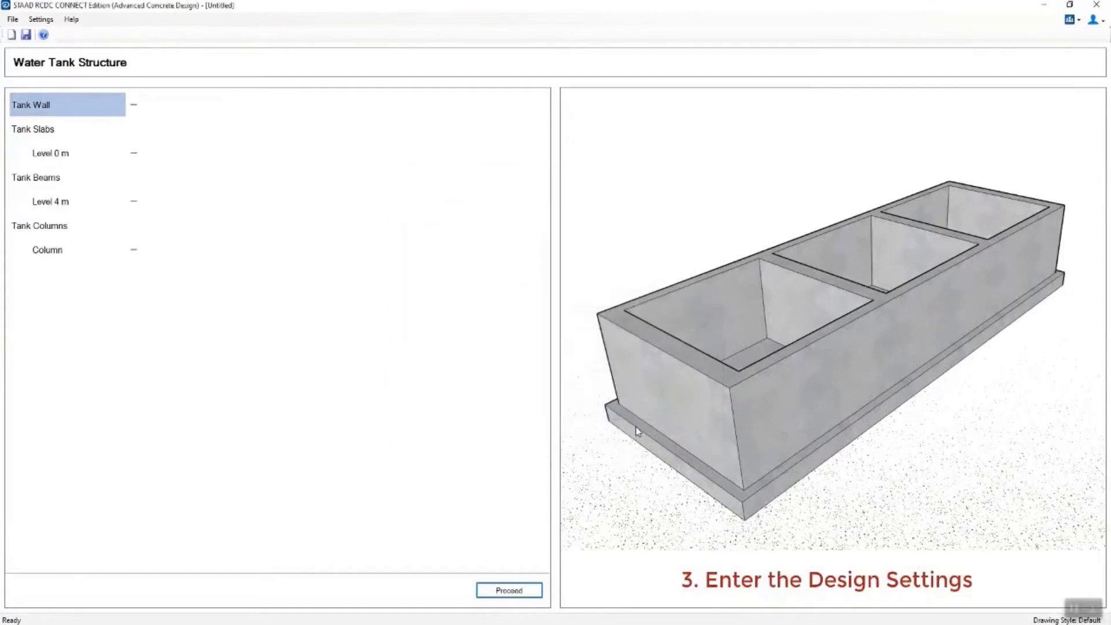
Step: Give W1 and W5 five vertical zones, and W3 two vertical and two horizontal zones
click(47, 21)
mouse_move(105, 35)
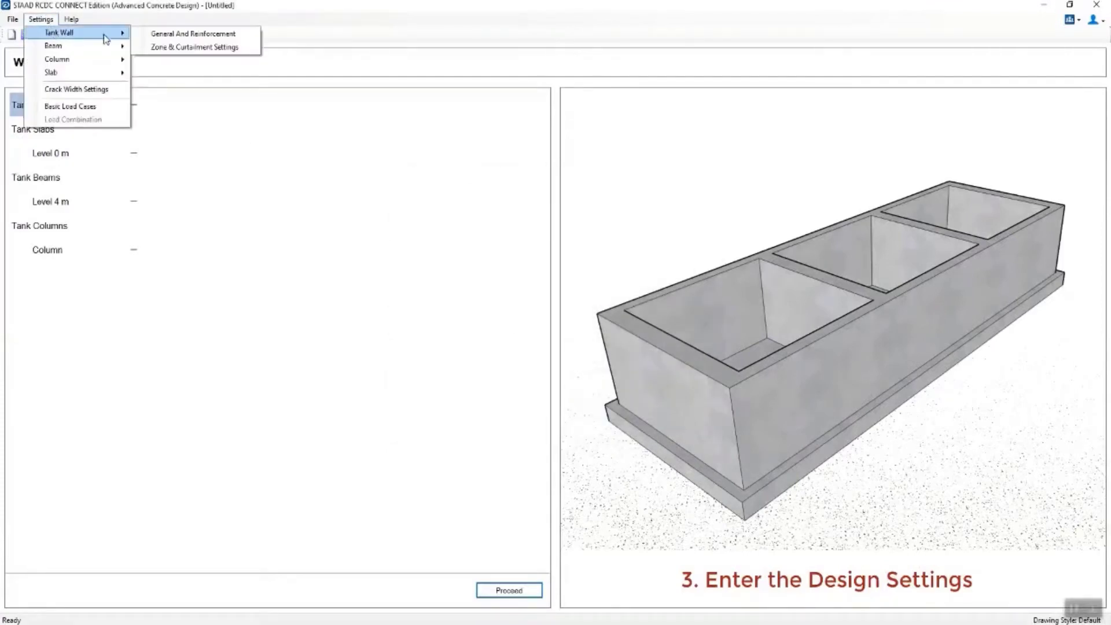
click(168, 49)
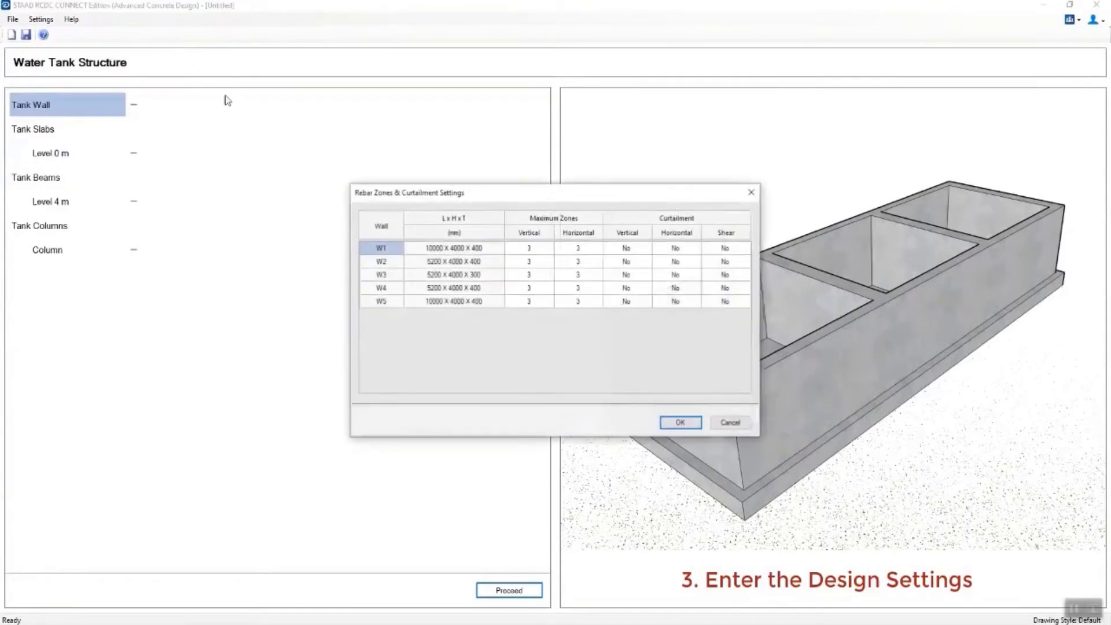
click(533, 251)
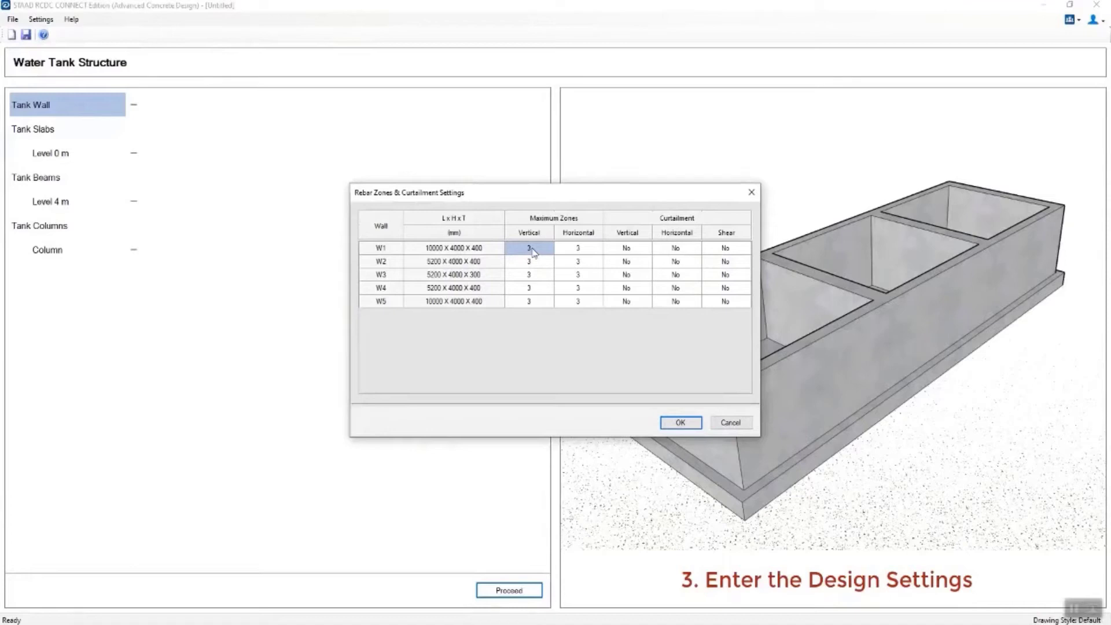
text(5)
click(550, 263)
click(535, 302)
click(539, 277)
text(2)
click(589, 278)
text(2)
Step: Set W1's vertical and shear curtailment to Yes and apply the zone settings
click(637, 252)
click(637, 255)
click(634, 267)
click(637, 248)
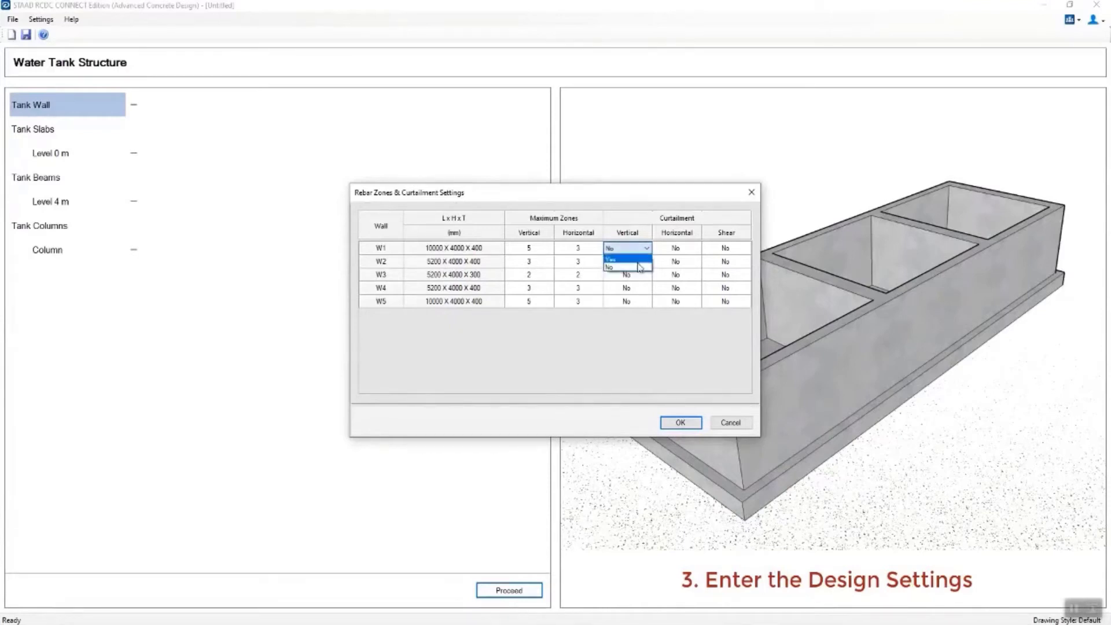
click(613, 260)
click(731, 249)
click(731, 249)
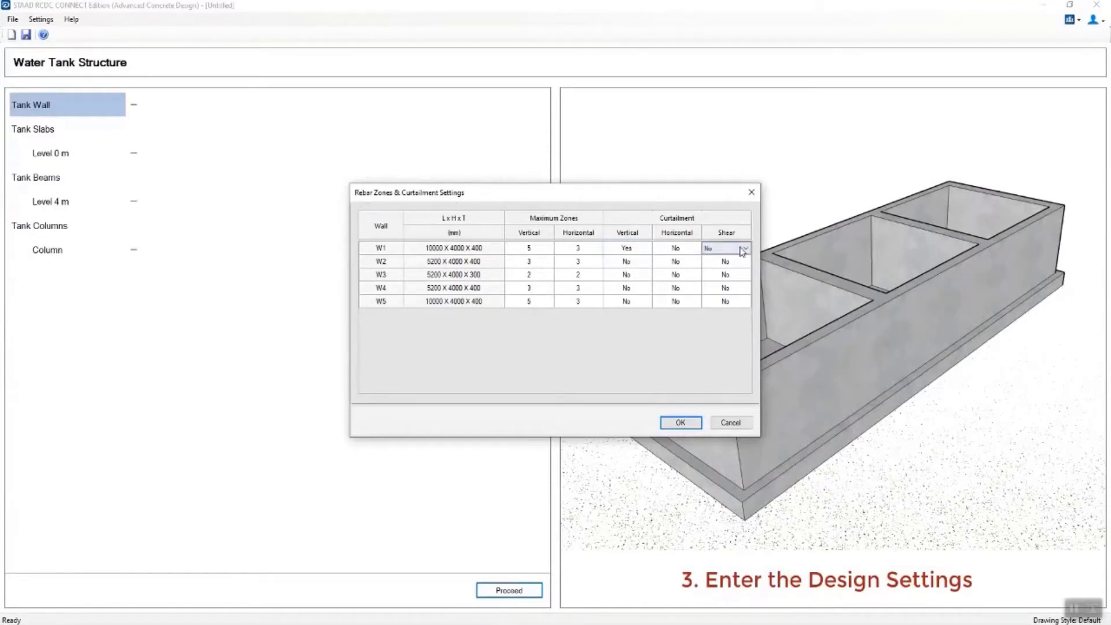
click(744, 248)
click(728, 261)
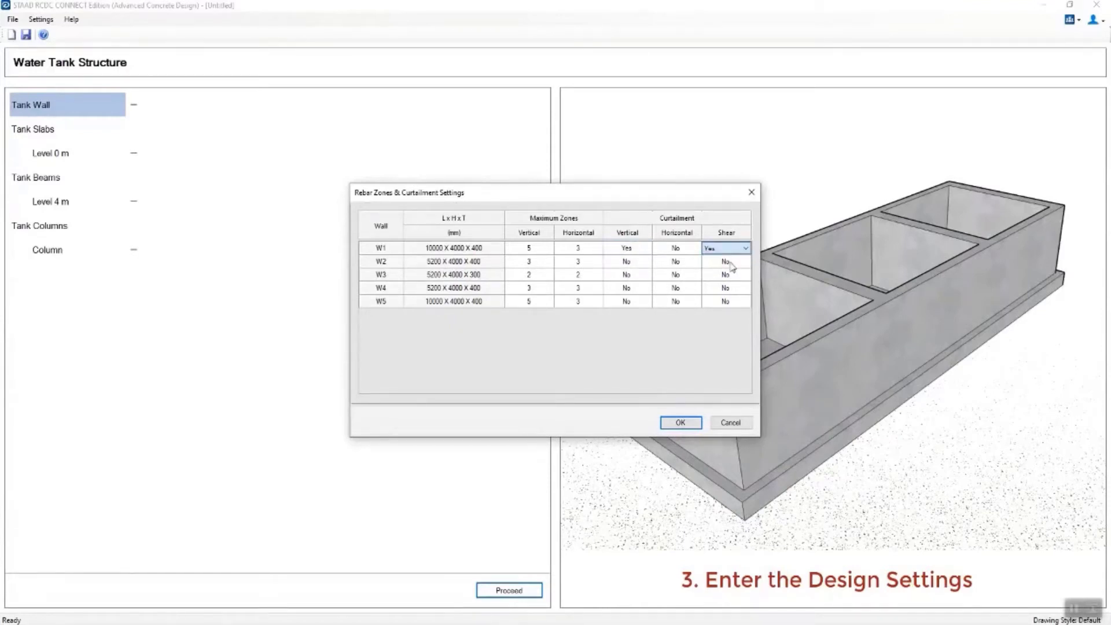
click(680, 422)
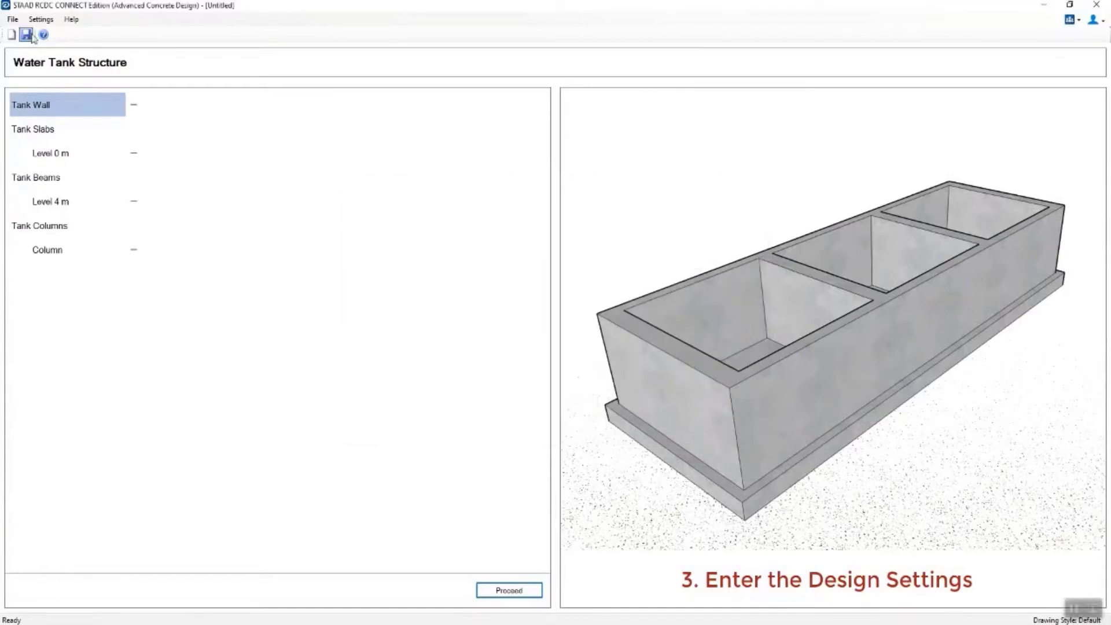
Step: Enable crack width, drying shrinkage and thermal shrinkage checks at 0.2 mm permissible width
click(41, 19)
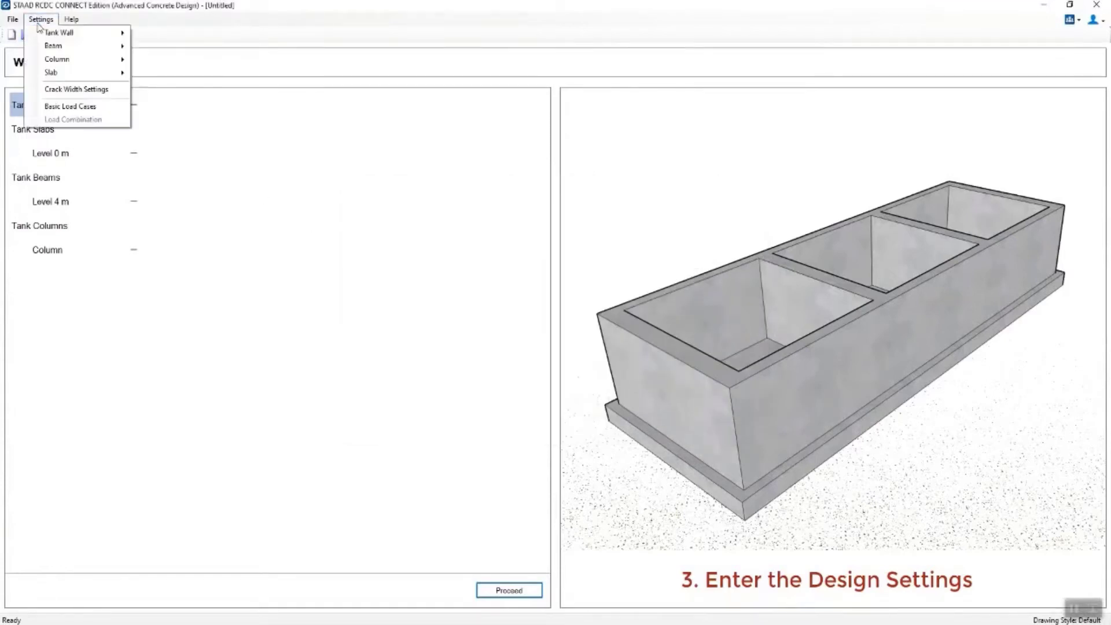
click(53, 90)
click(489, 207)
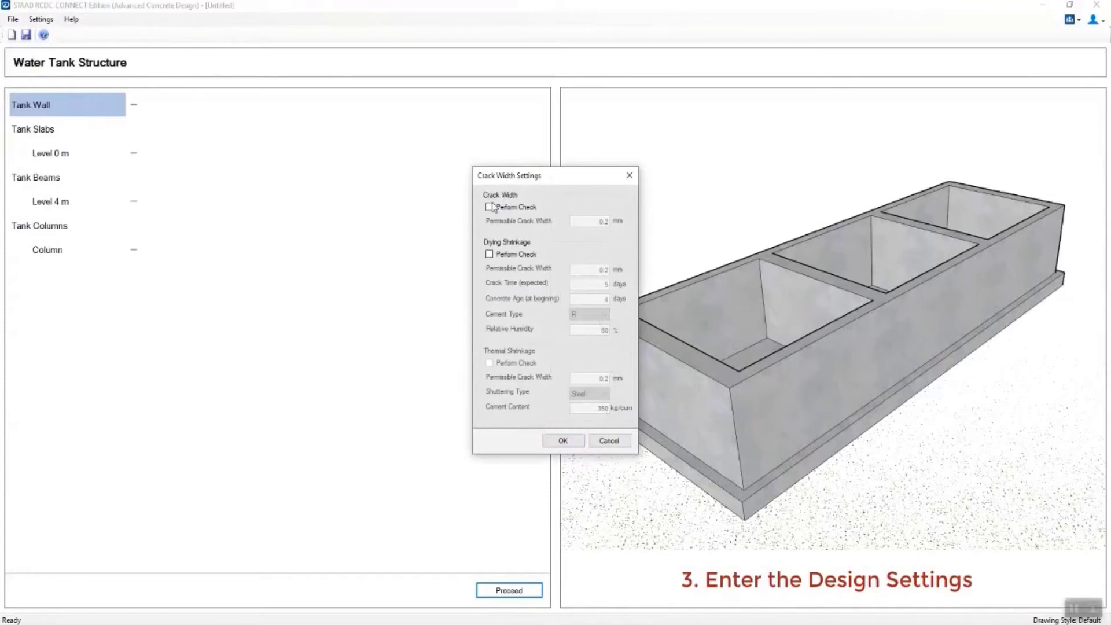
click(492, 208)
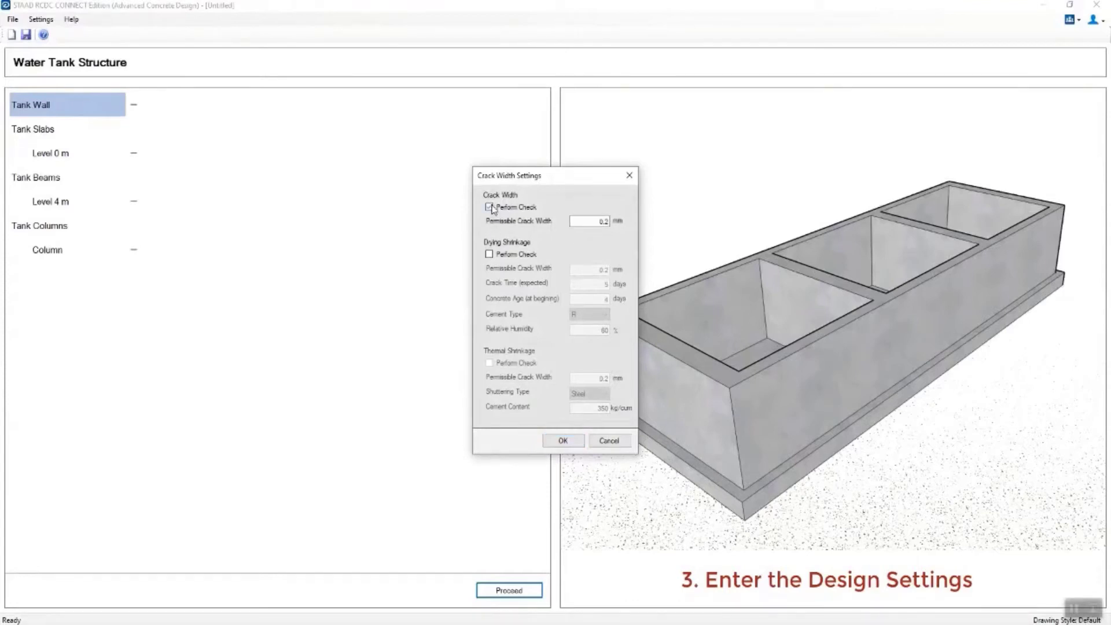
click(490, 255)
click(489, 363)
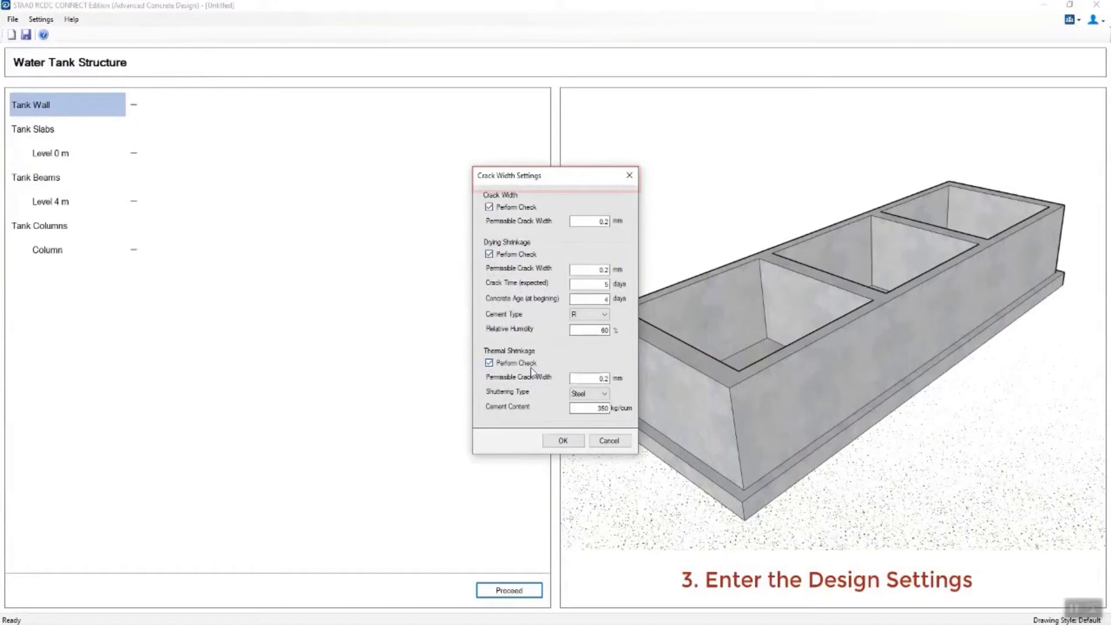
click(562, 442)
Step: Assign load type Dead Load to LOAD 2 and Others to LOAD 3 and LOAD 4
click(50, 20)
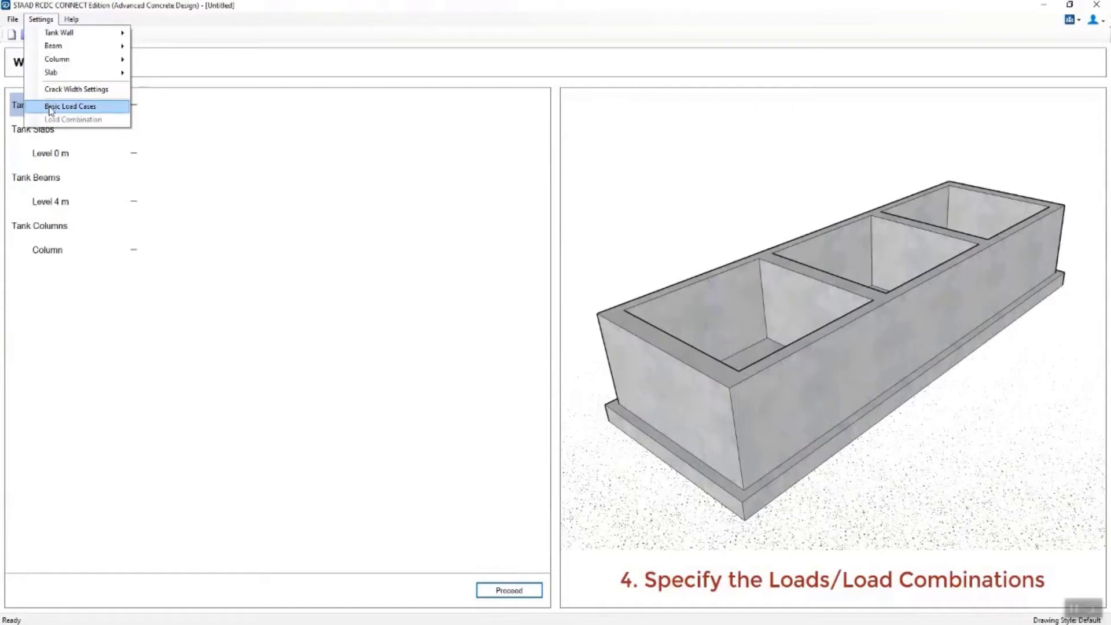
click(69, 107)
click(515, 200)
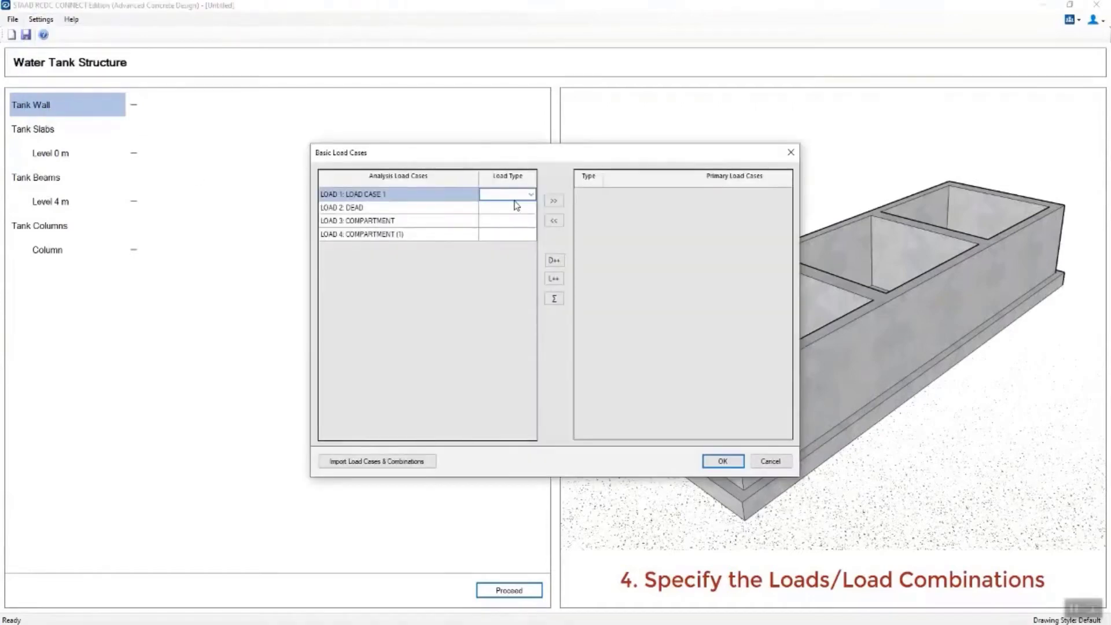
click(529, 208)
click(531, 207)
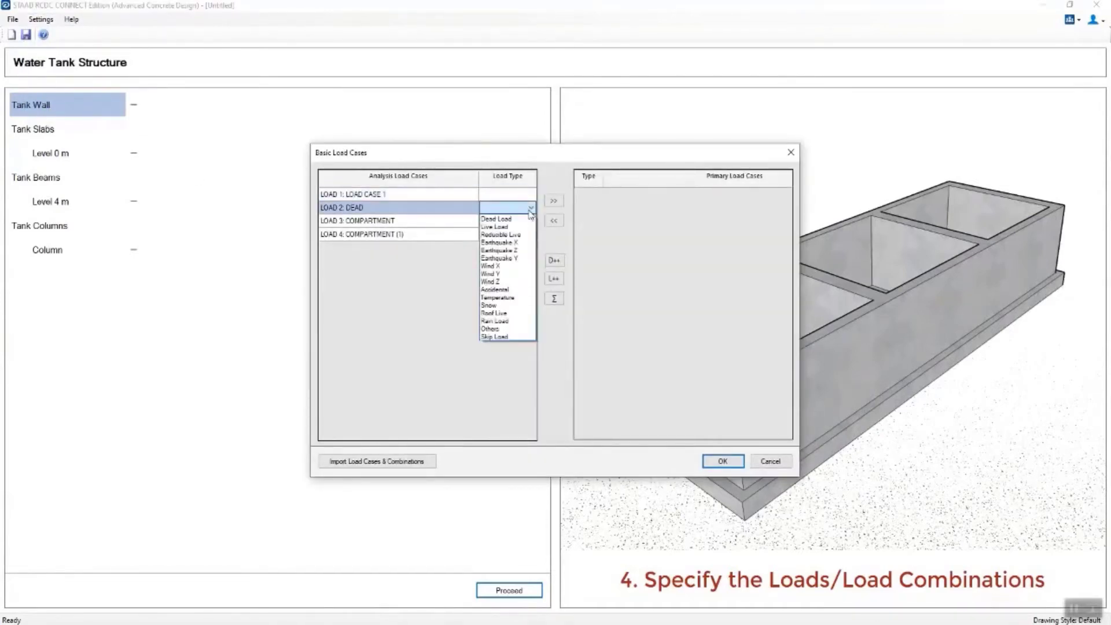
click(521, 219)
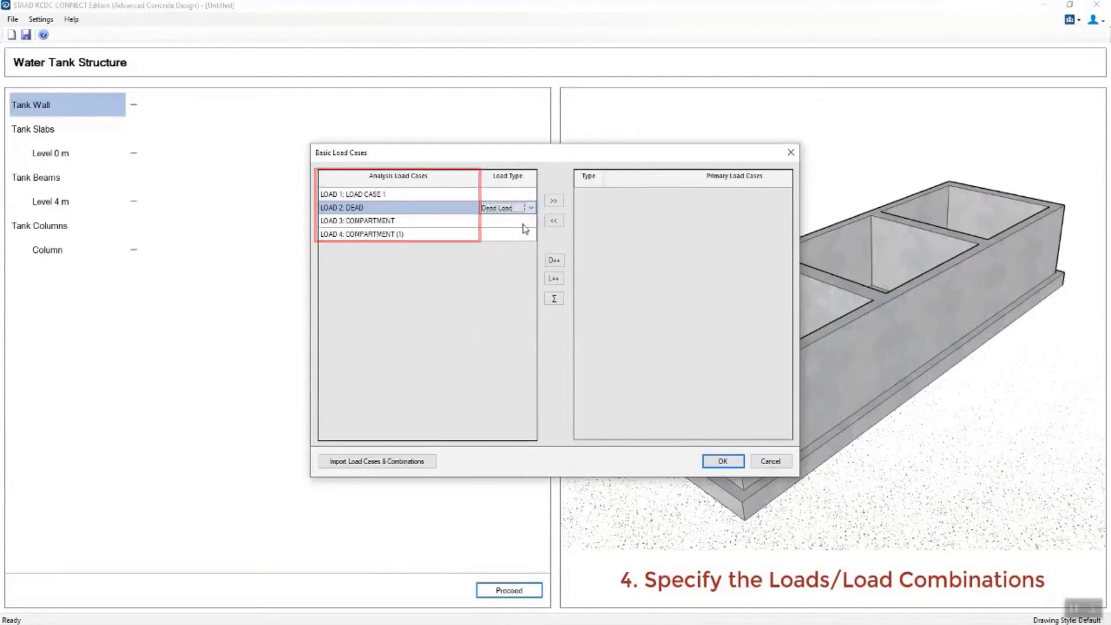
click(525, 221)
click(530, 221)
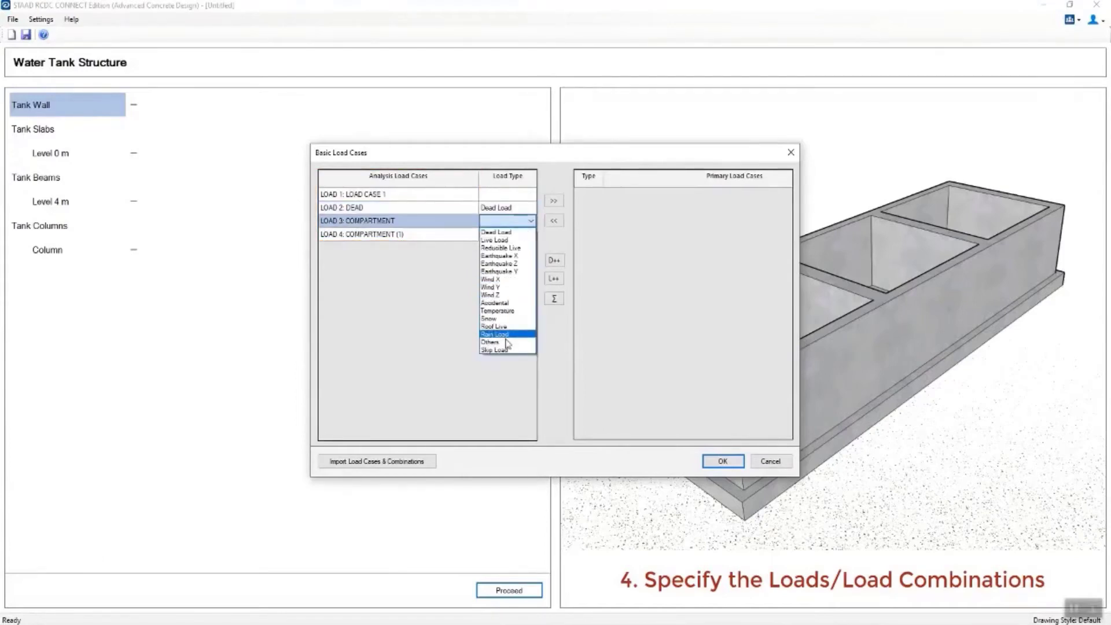
click(507, 342)
click(529, 235)
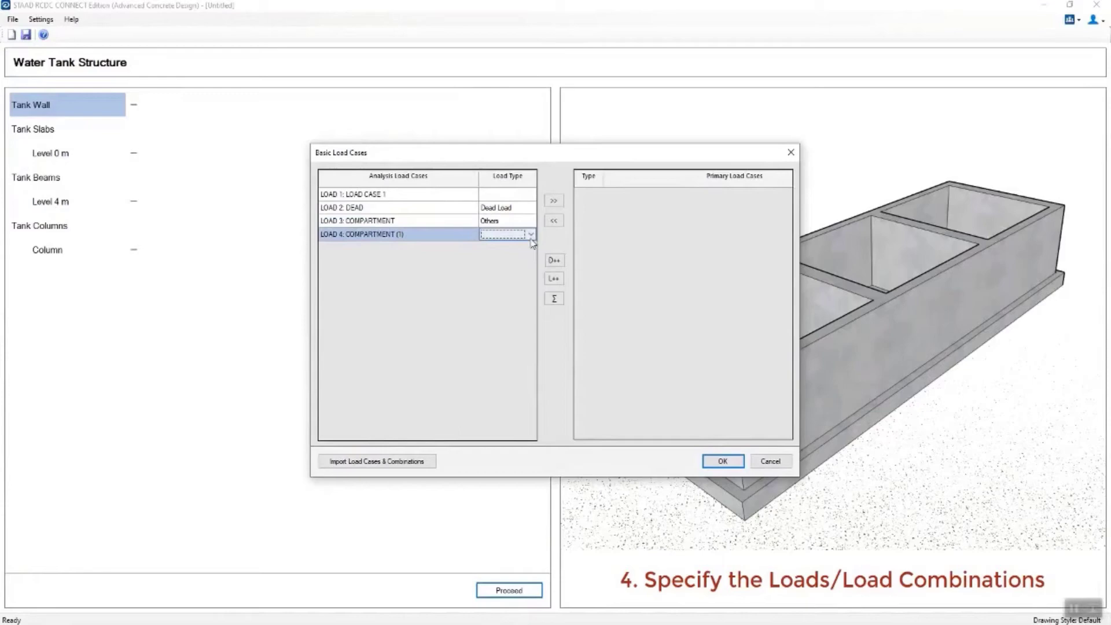
click(531, 239)
click(506, 355)
Step: Add LOAD 2 through LOAD 4 as primary load cases and accept
drag(453, 213, 453, 238)
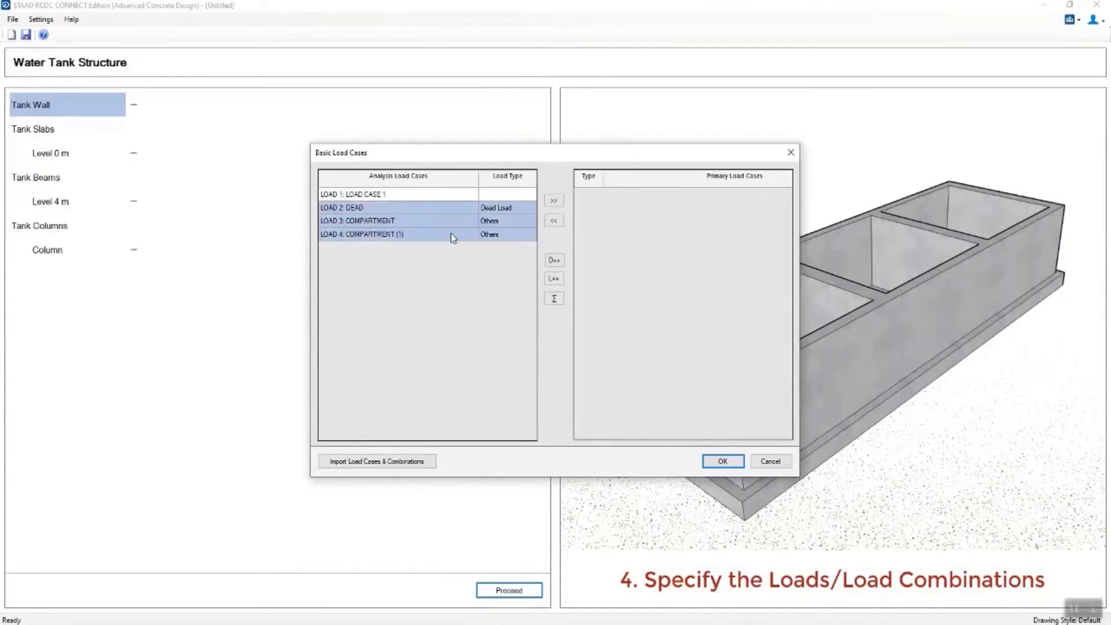
click(554, 201)
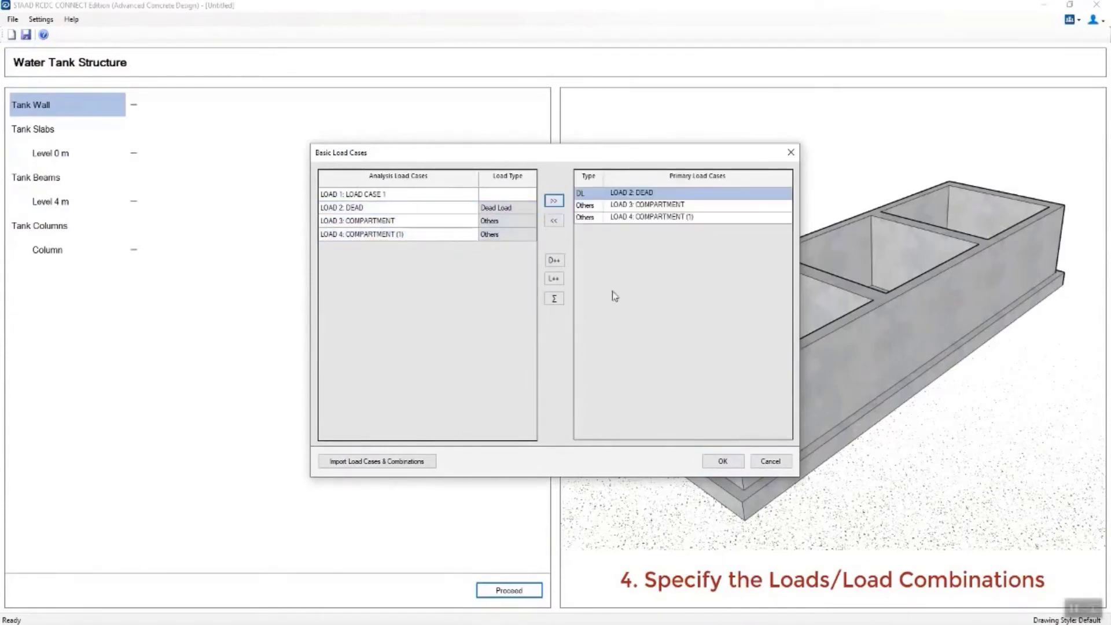
click(721, 461)
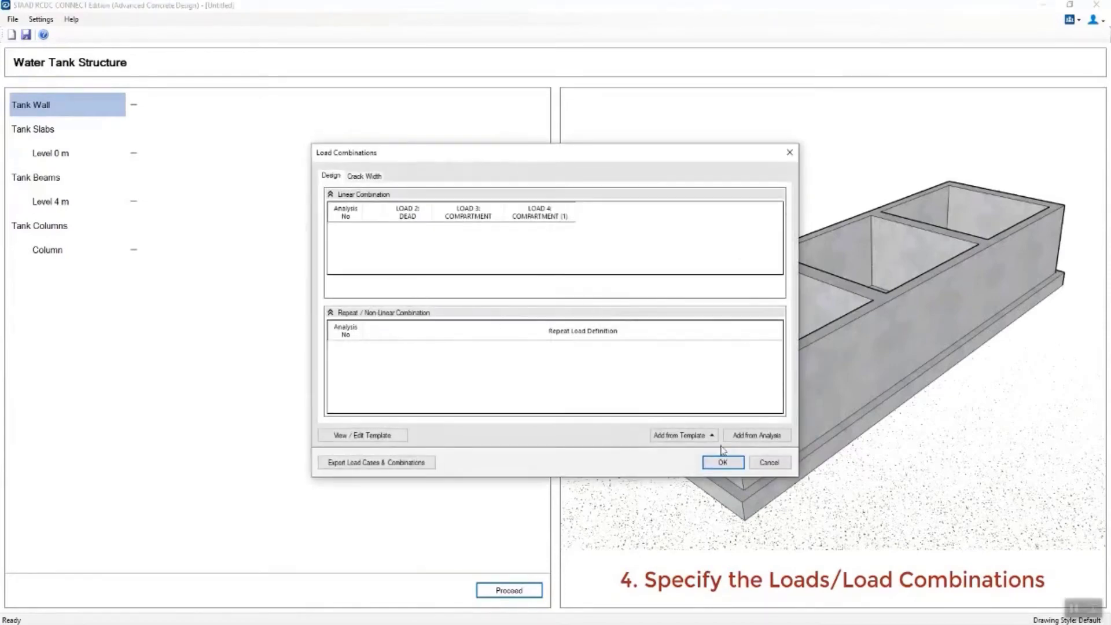
Step: Import combinations 1001–1004 for design and crack width, checking crack width for 1004
click(746, 441)
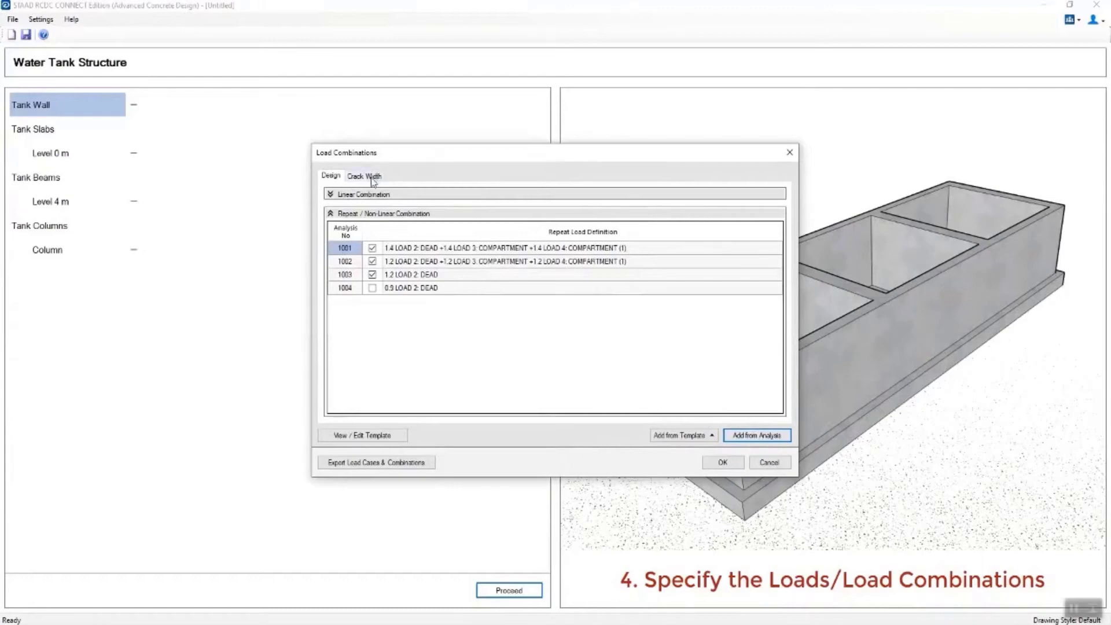
click(373, 178)
click(757, 436)
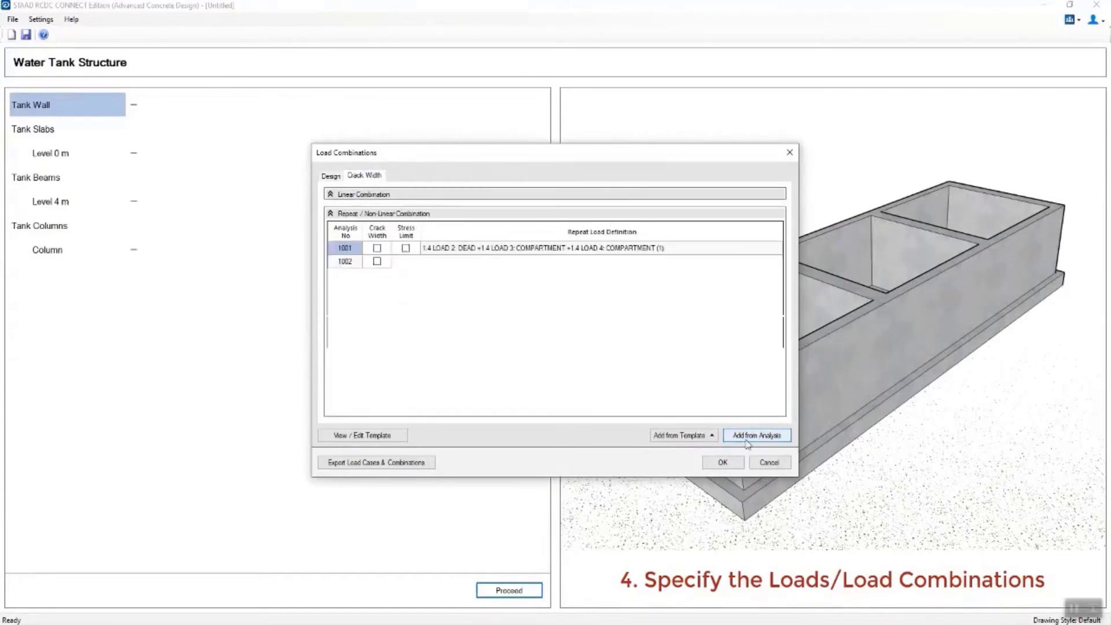
click(375, 289)
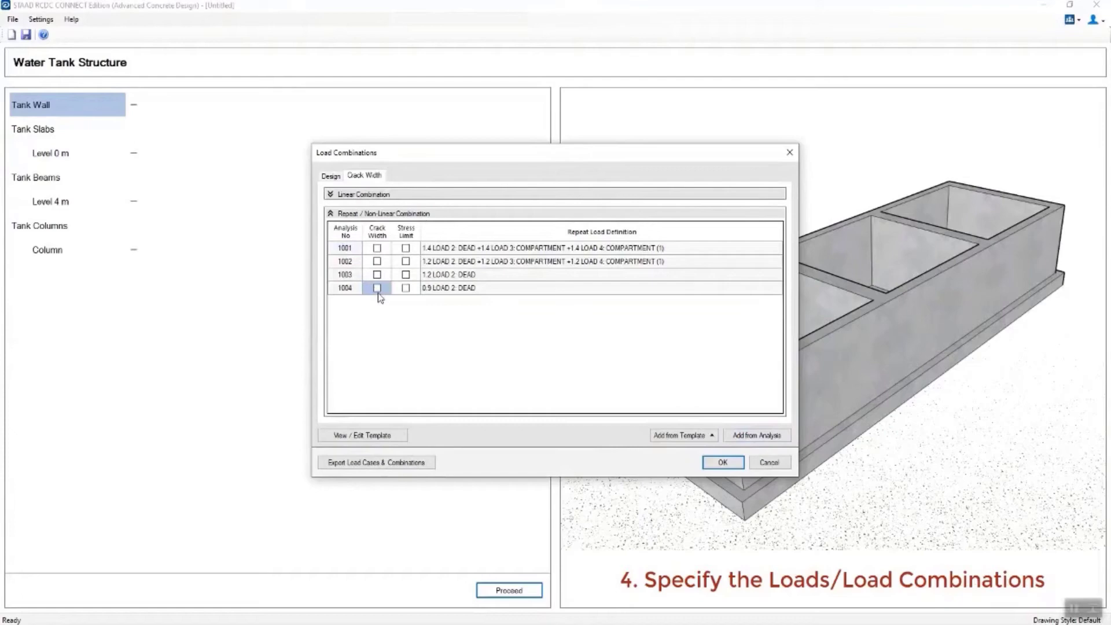
click(723, 462)
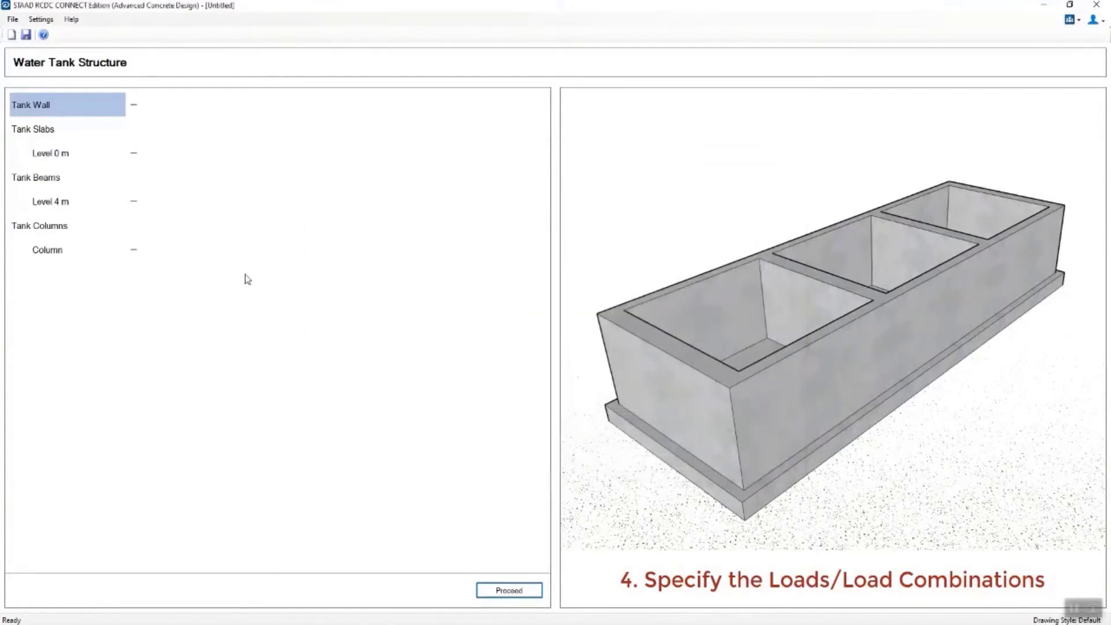
Step: Proceed to wall design and run Auto Design to get rebar for walls W1–W5
click(518, 591)
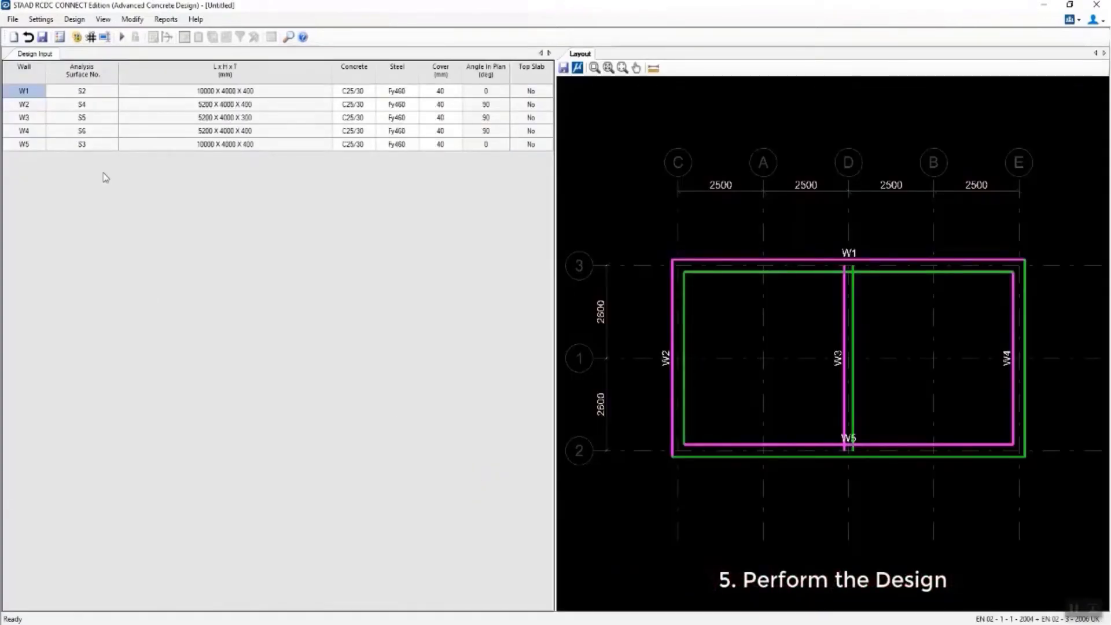
click(121, 38)
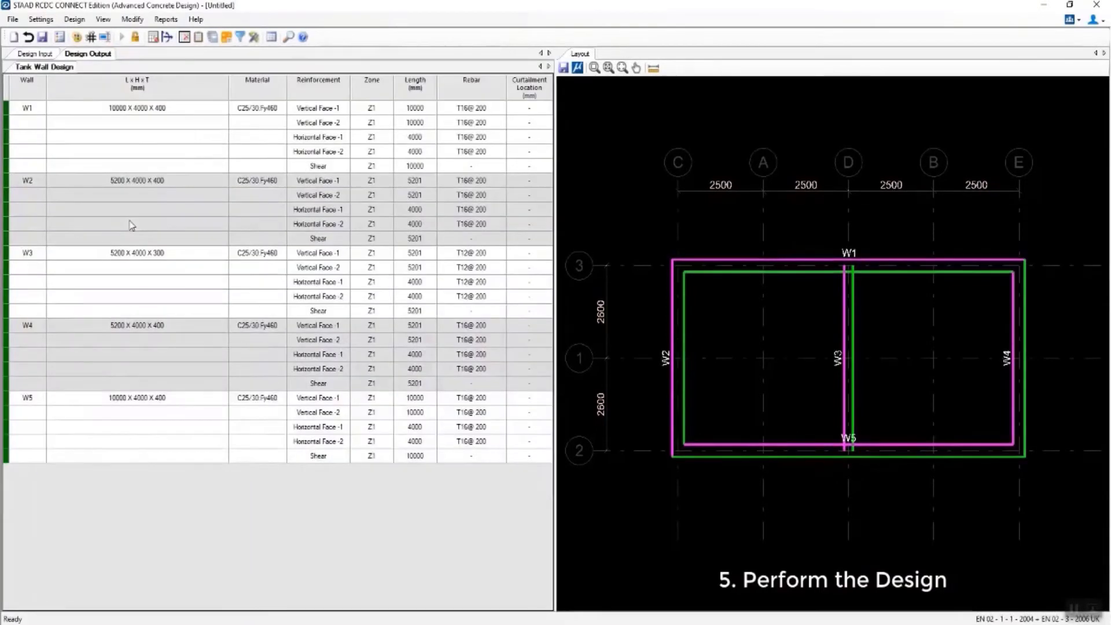
click(27, 109)
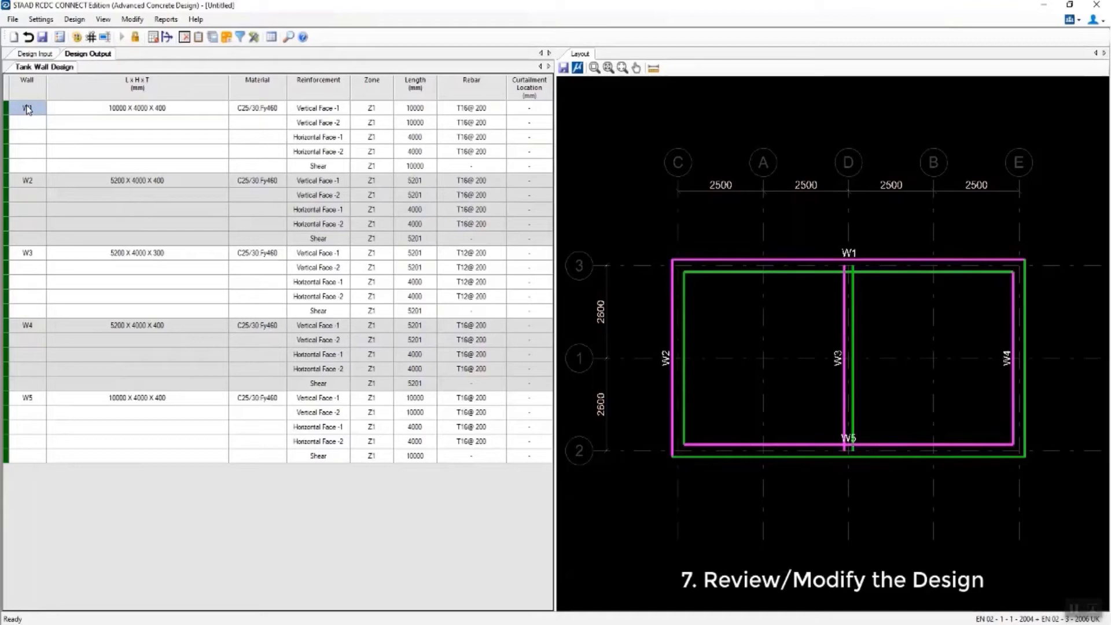
Step: Review W1's zone detailing for Vertical Face -2, Horizontal Face -1/-2 and Shear, then close the panel
right_click(27, 109)
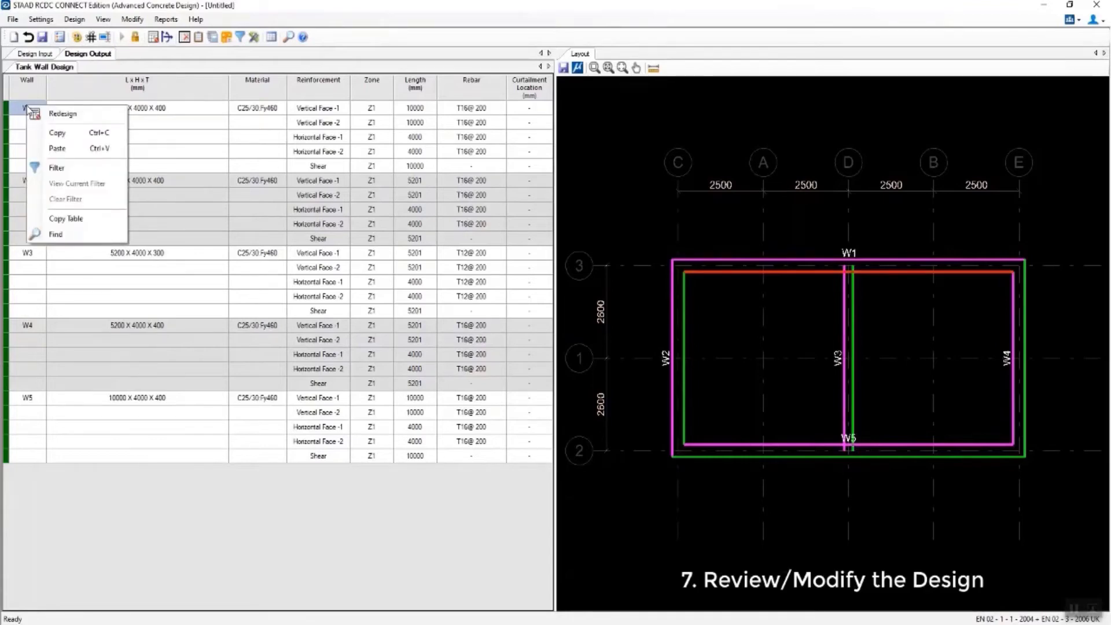
click(52, 113)
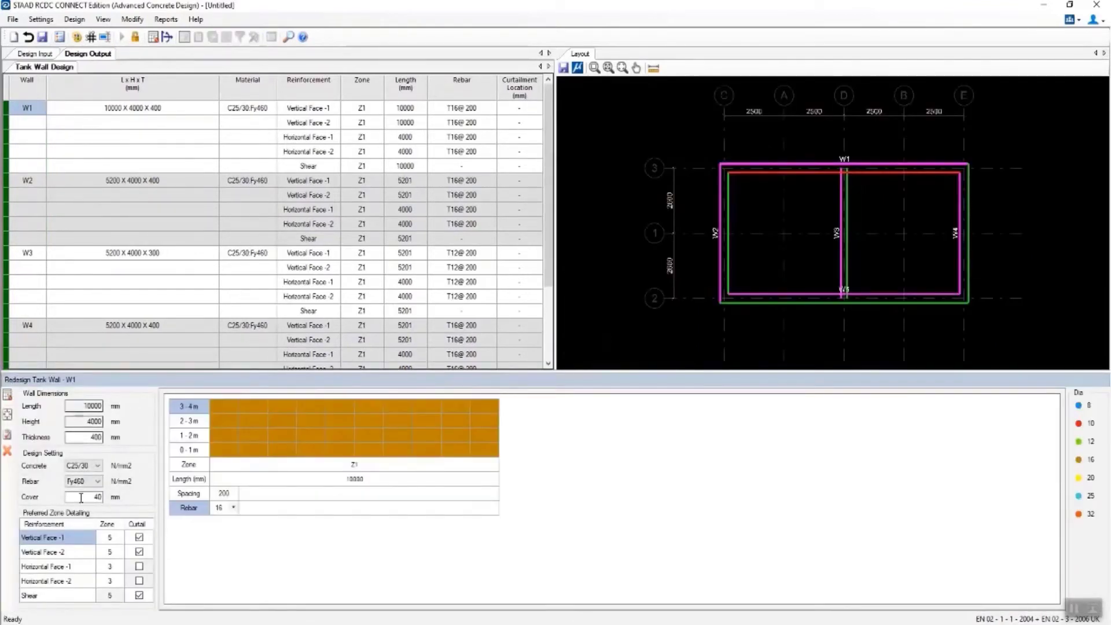
click(83, 554)
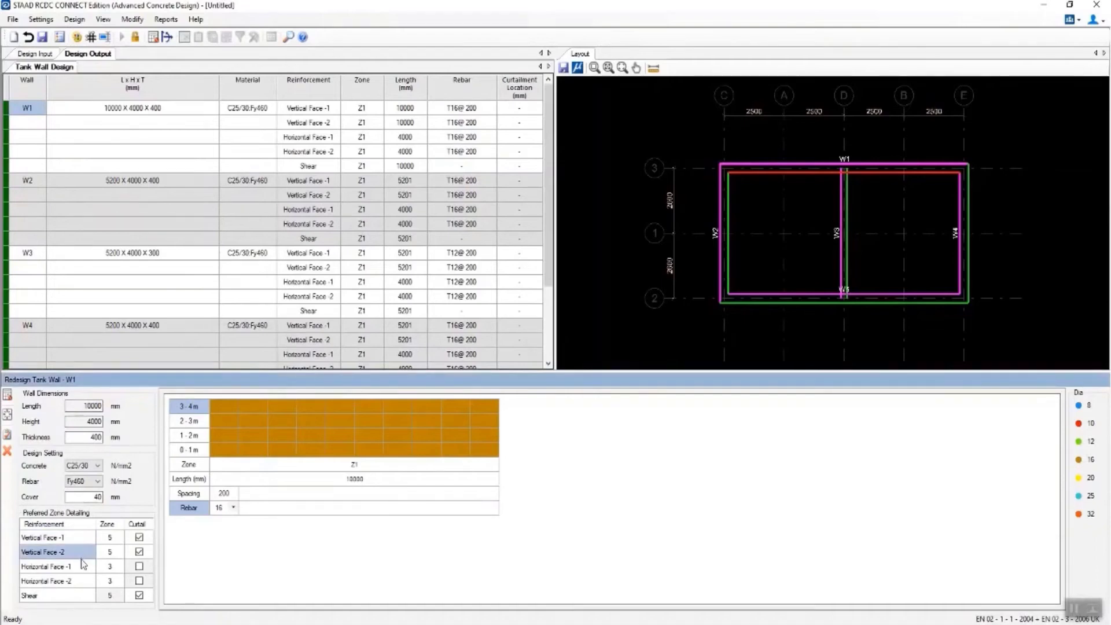
click(83, 567)
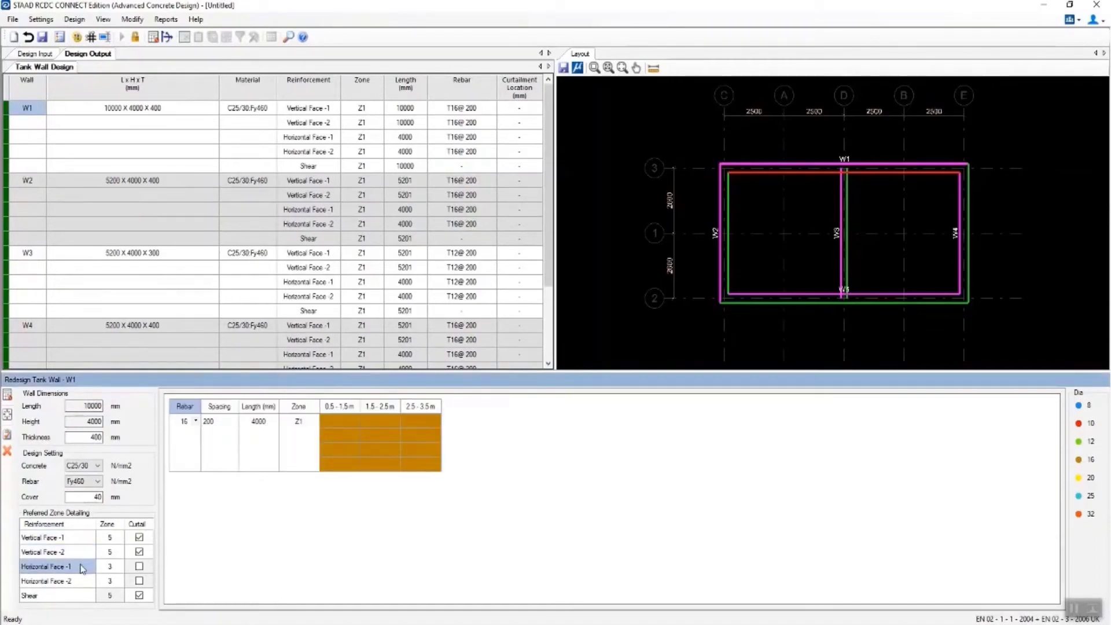
click(77, 582)
click(72, 597)
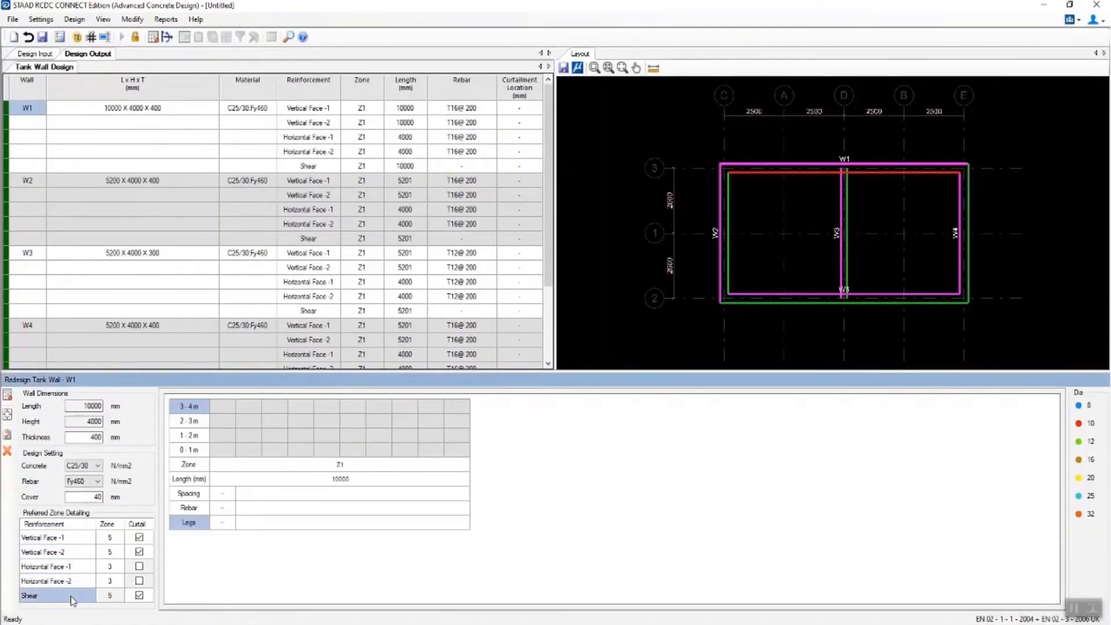
click(7, 451)
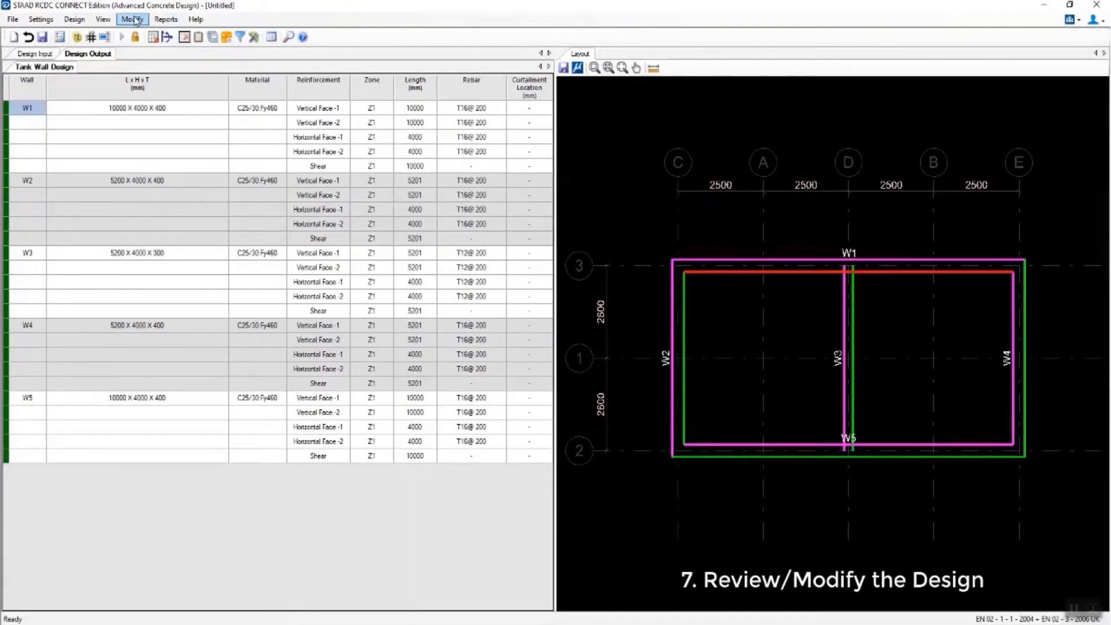
Step: Show wall W2's section forces with Vertical Moment and Shear values
click(103, 20)
click(128, 65)
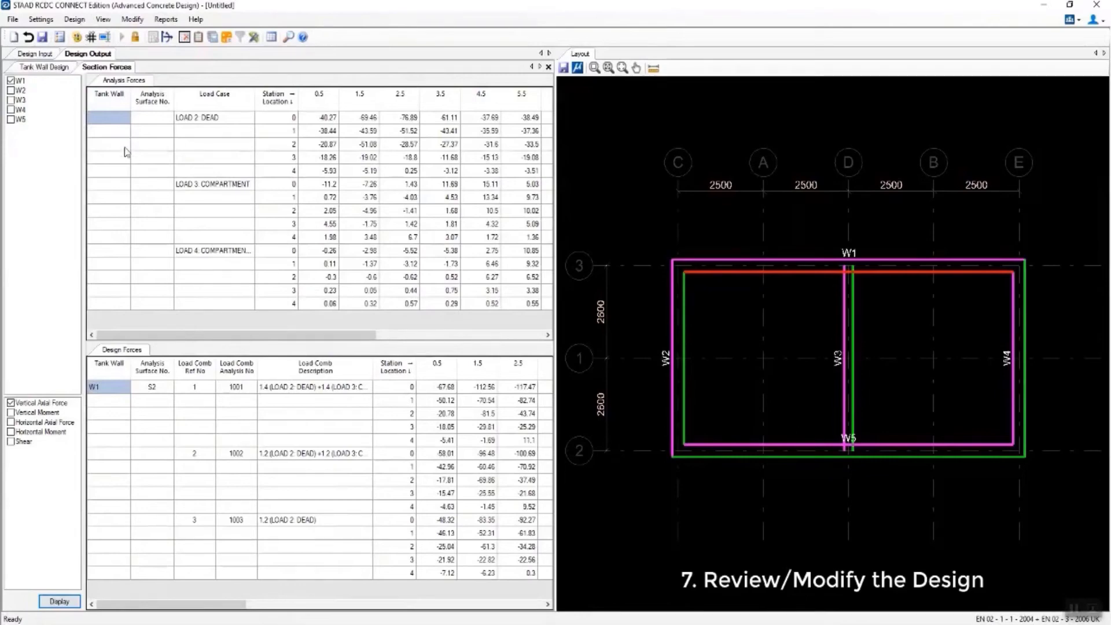
click(19, 91)
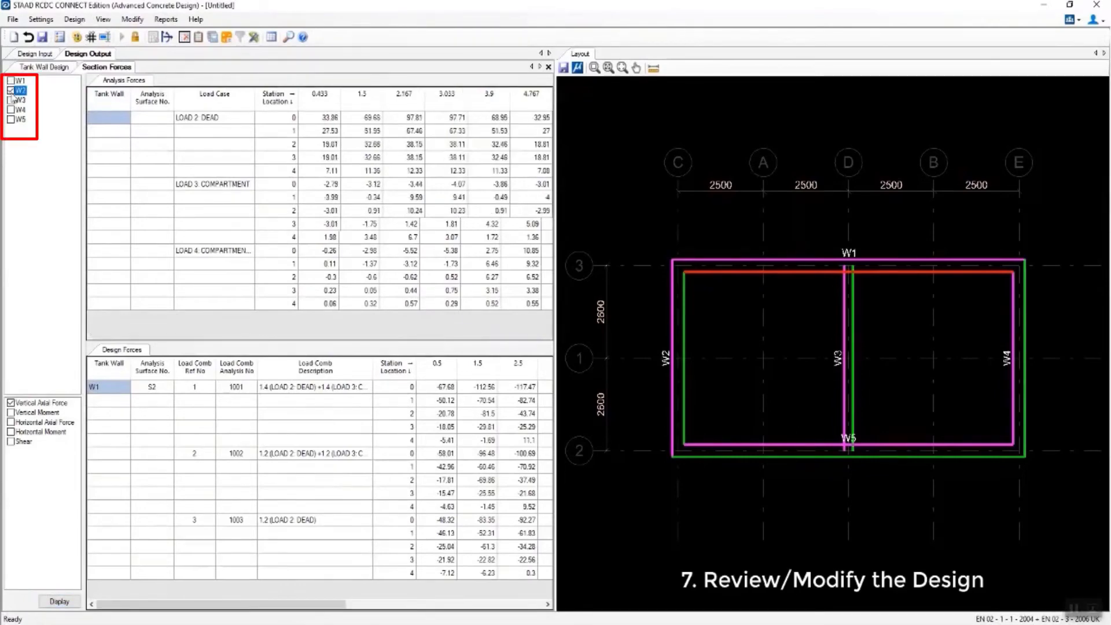
click(11, 413)
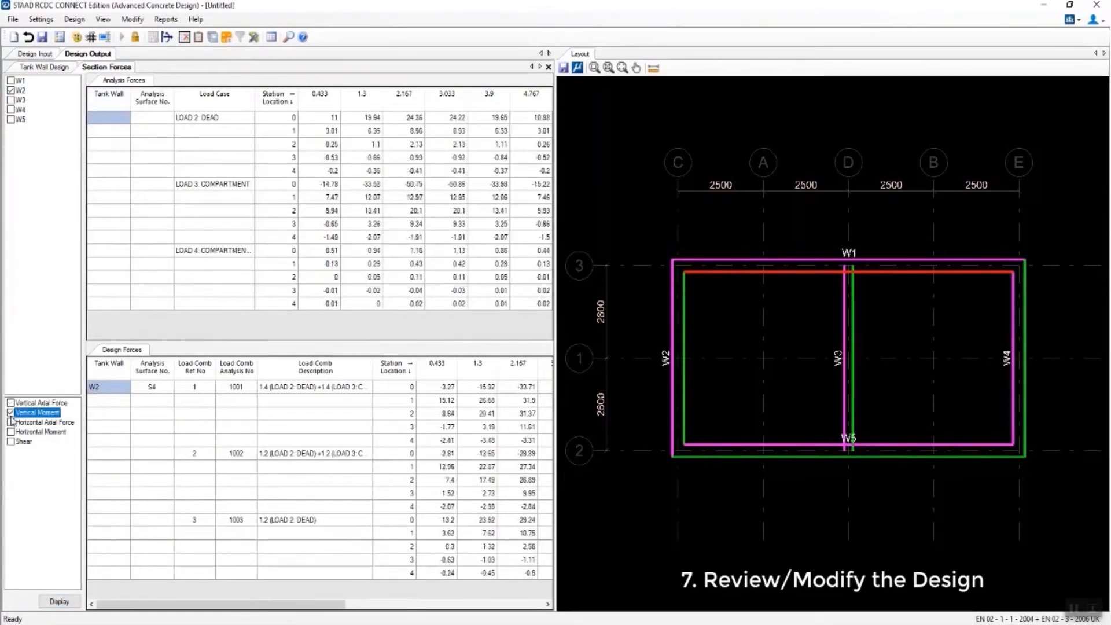
click(11, 442)
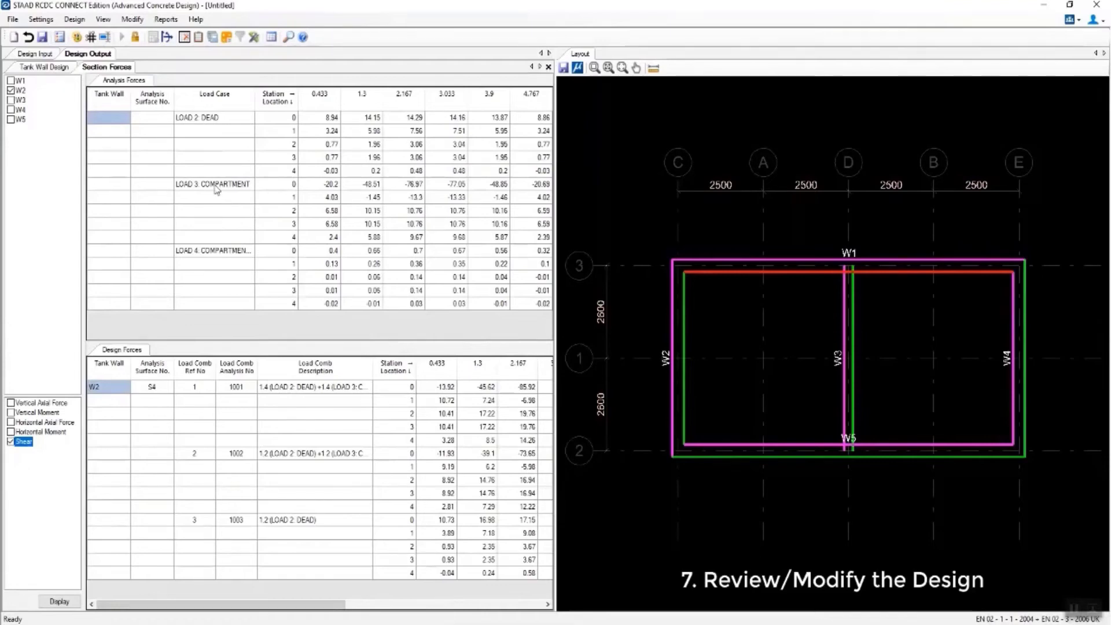
Step: Bring up Detailed Drawing settings with wall W1 ticked for Plan and Section
click(125, 19)
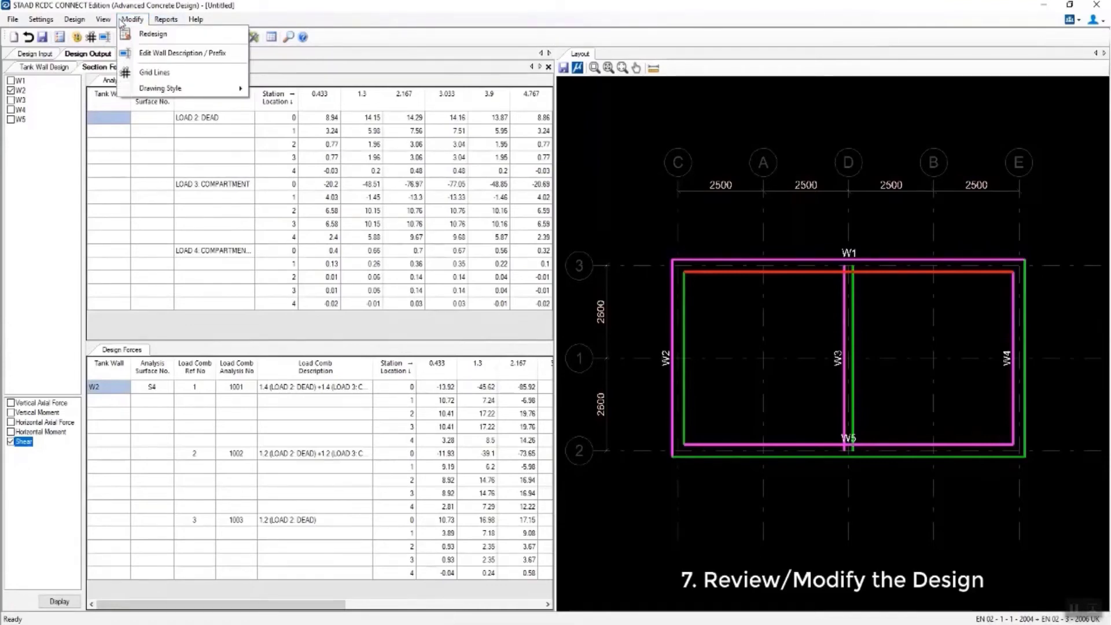
mouse_move(113, 21)
mouse_move(165, 19)
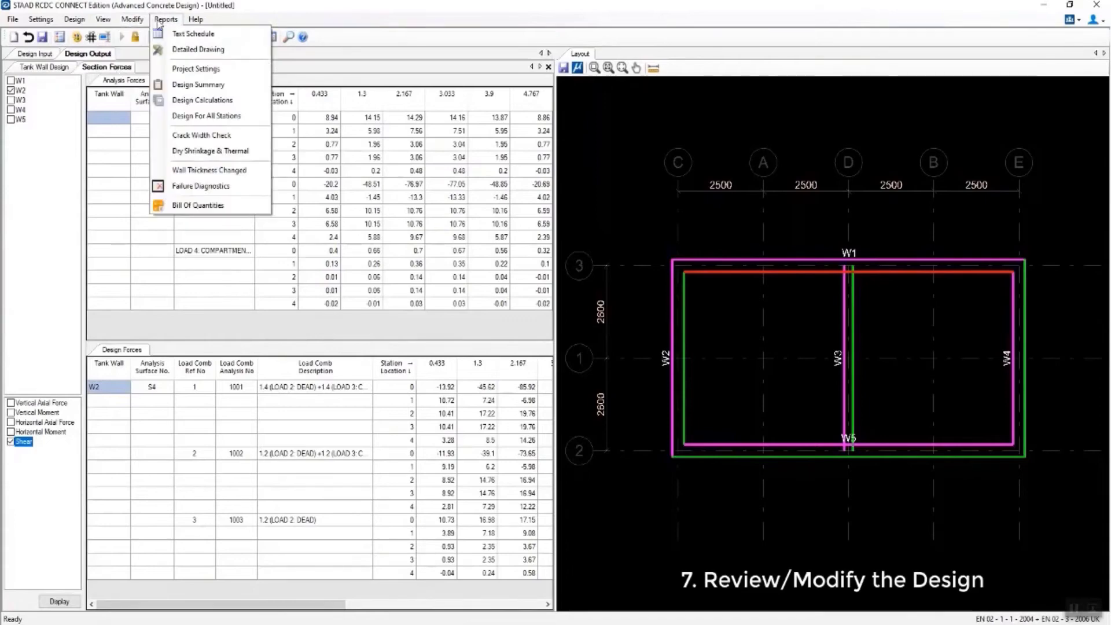
click(180, 51)
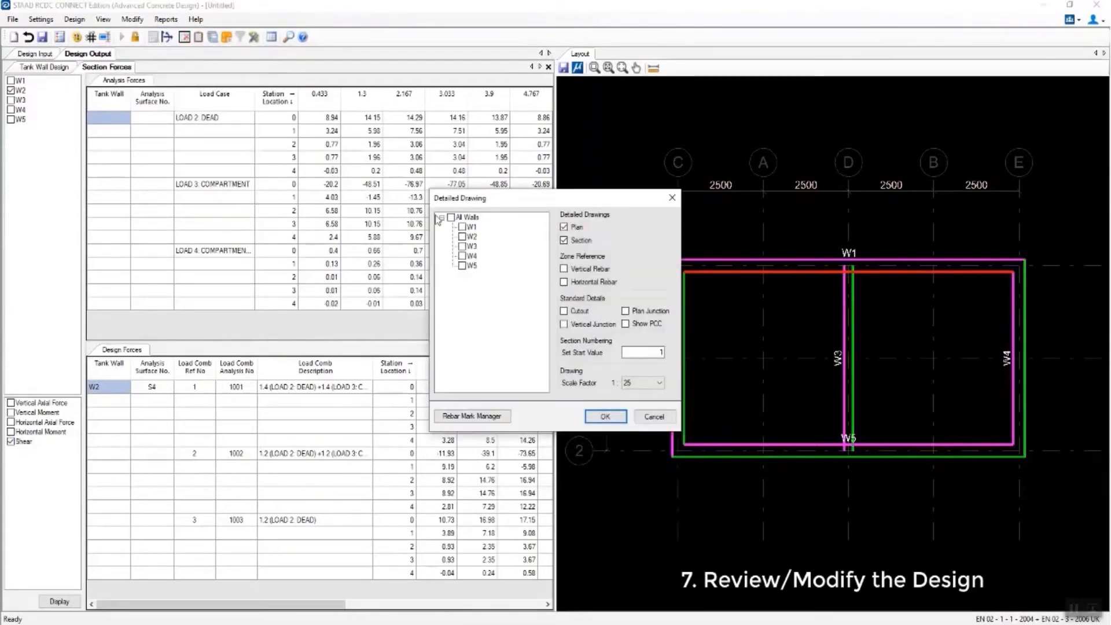
Step: Generate wall W1's detailed drawings and bring the tank wall layout plan into view
click(605, 416)
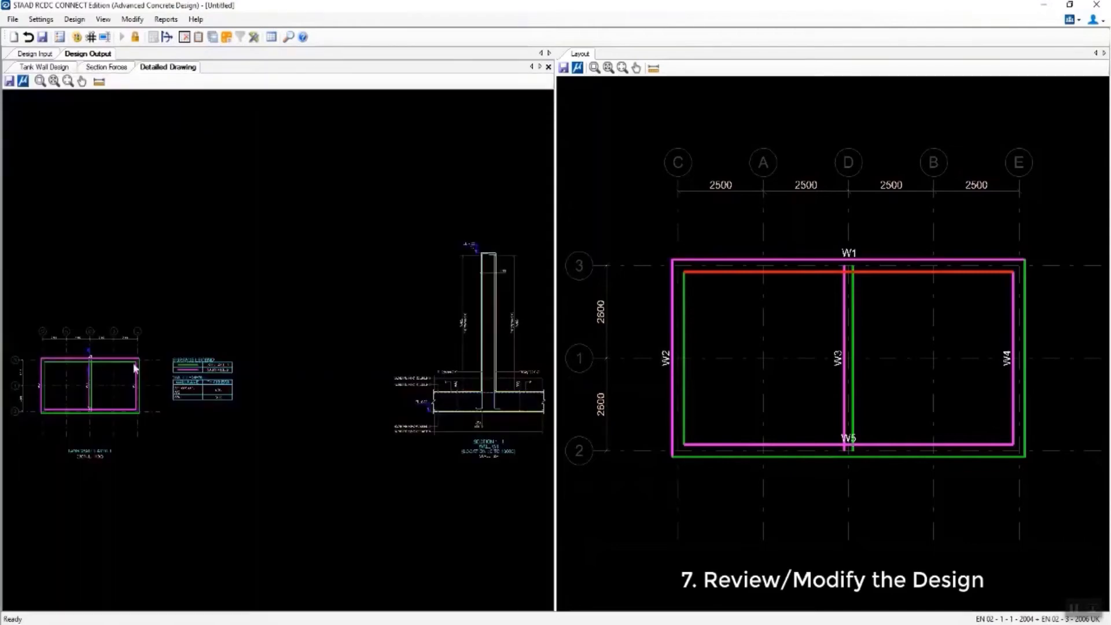
scroll(69, 356, up, 2)
mouse_move(75, 357)
middle_down()
mouse_move(189, 337)
mouse_move(178, 461)
middle_up()
scroll(176, 378, down, 1)
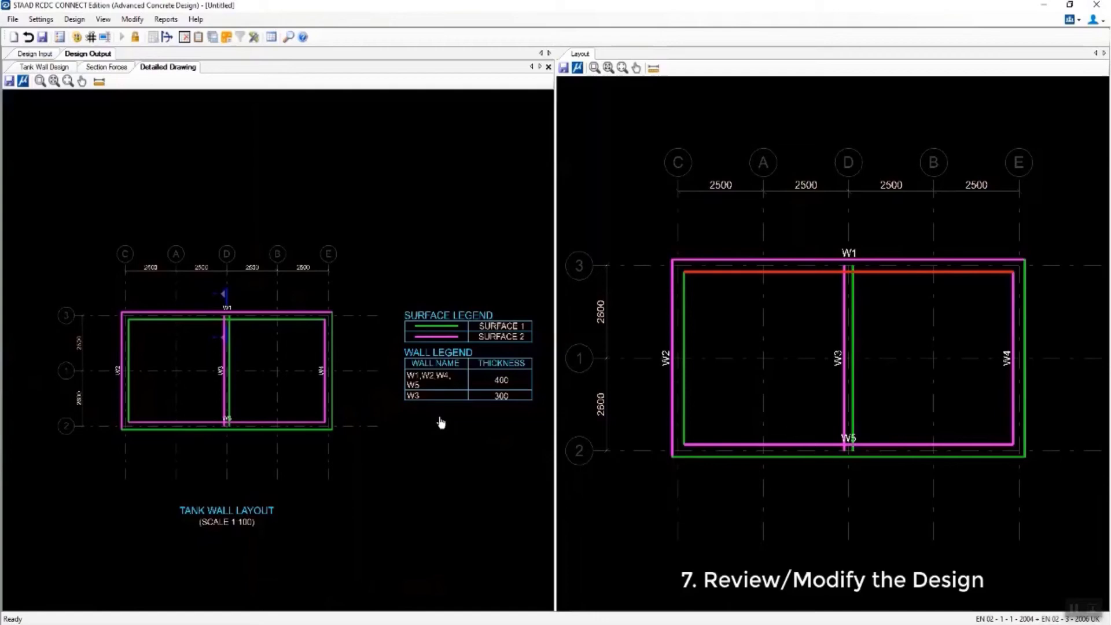
Step: Zoom and pan to Section 1-1 to inspect its T16@200 C/C reinforcement
middle_drag(439, 419, 40, 422)
scroll(493, 422, down, 1)
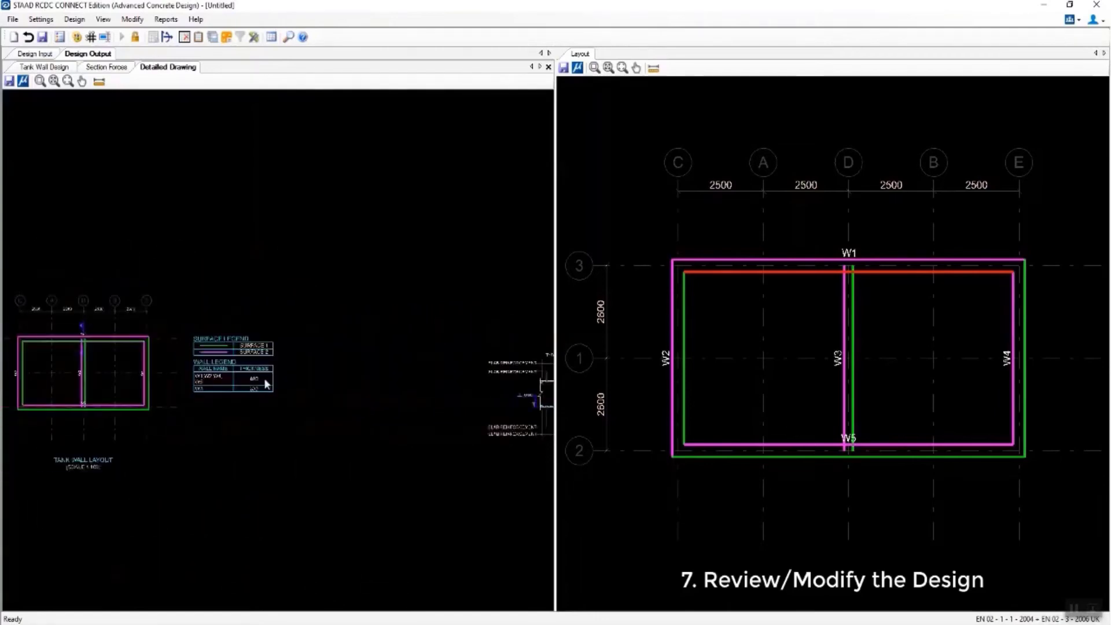
scroll(267, 385, down, 1)
middle_drag(402, 411, 295, 417)
scroll(470, 313, up, 2)
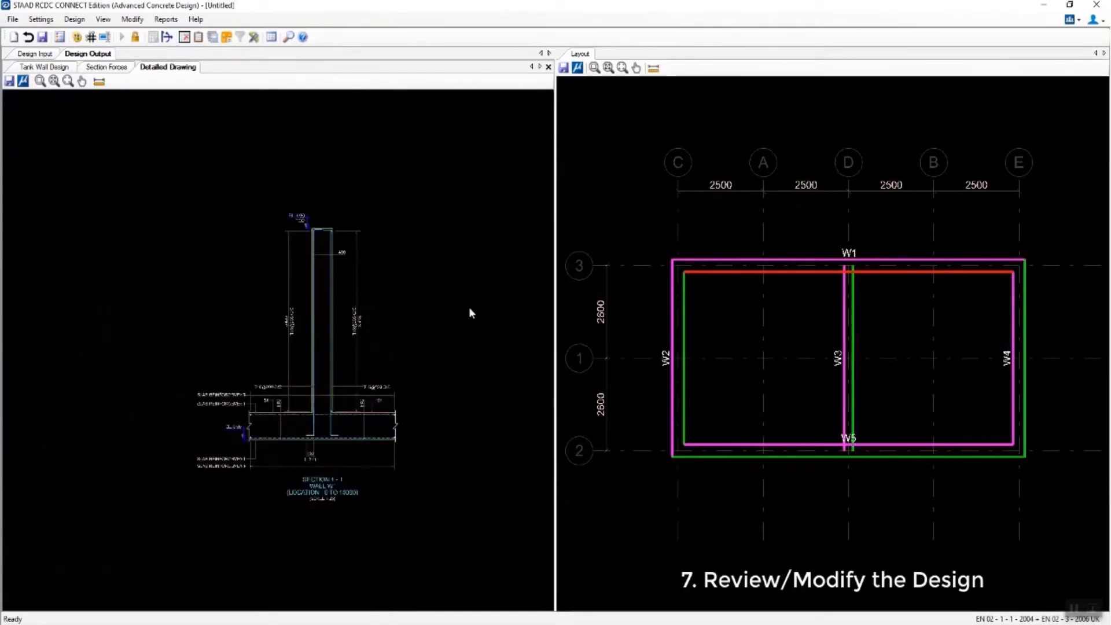
scroll(406, 443, up, 2)
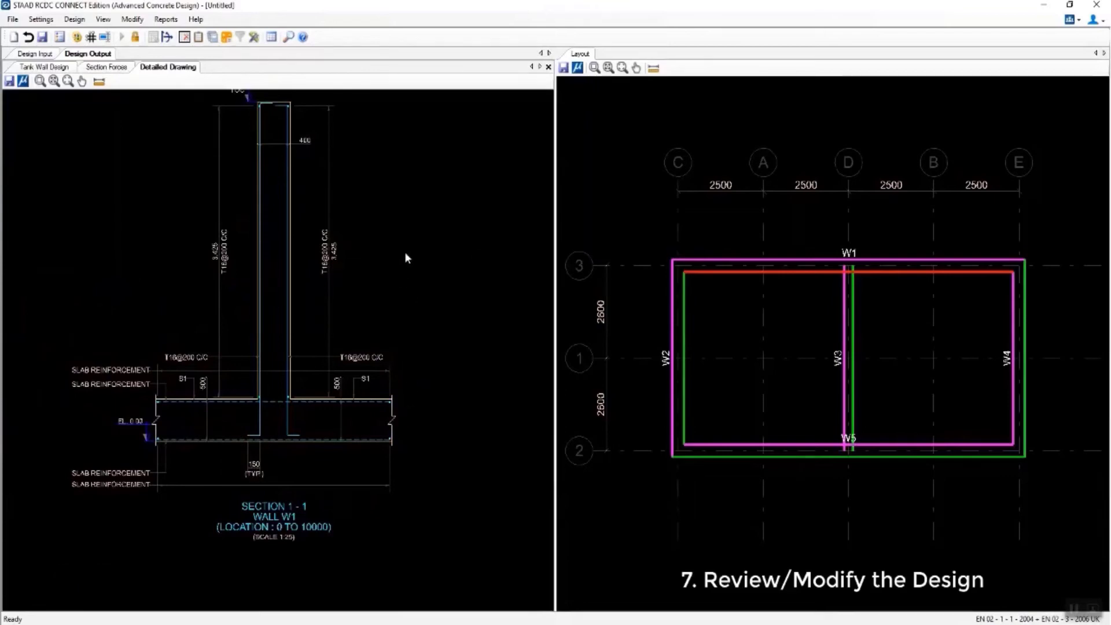
middle_drag(407, 259, 415, 288)
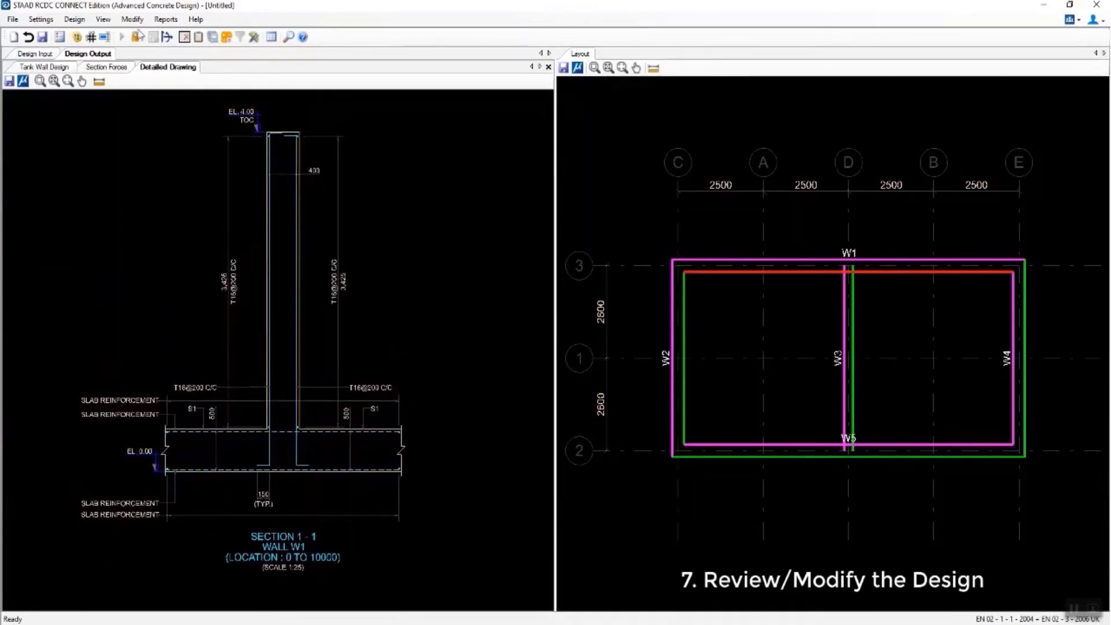
click(162, 20)
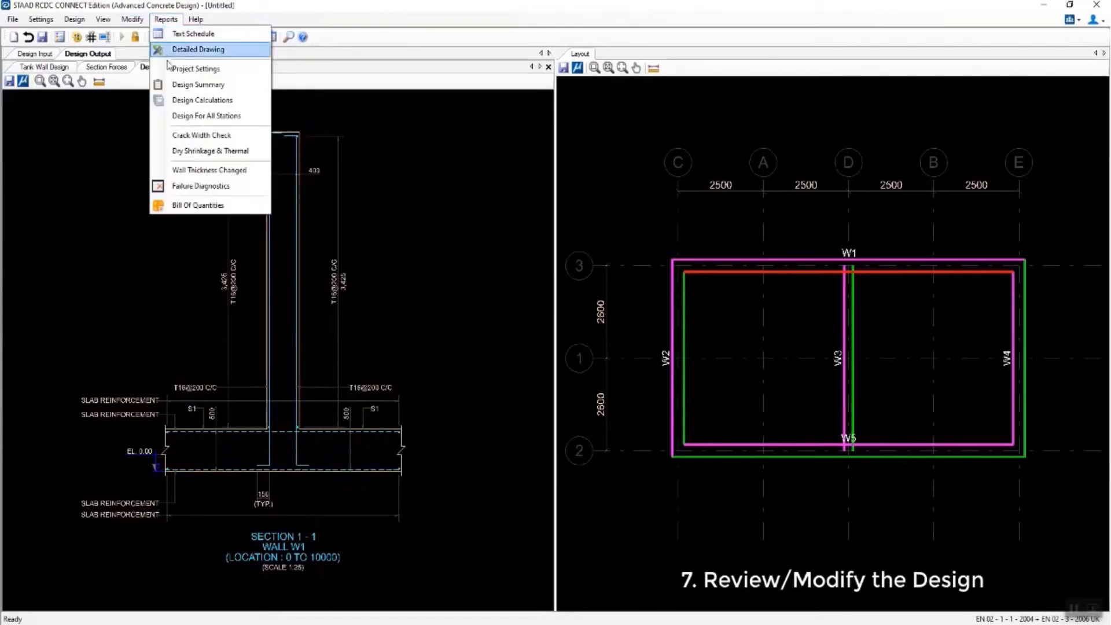
Step: Generate the Wall Design Summary and scroll through each wall's reinforcement and crack widths
click(178, 85)
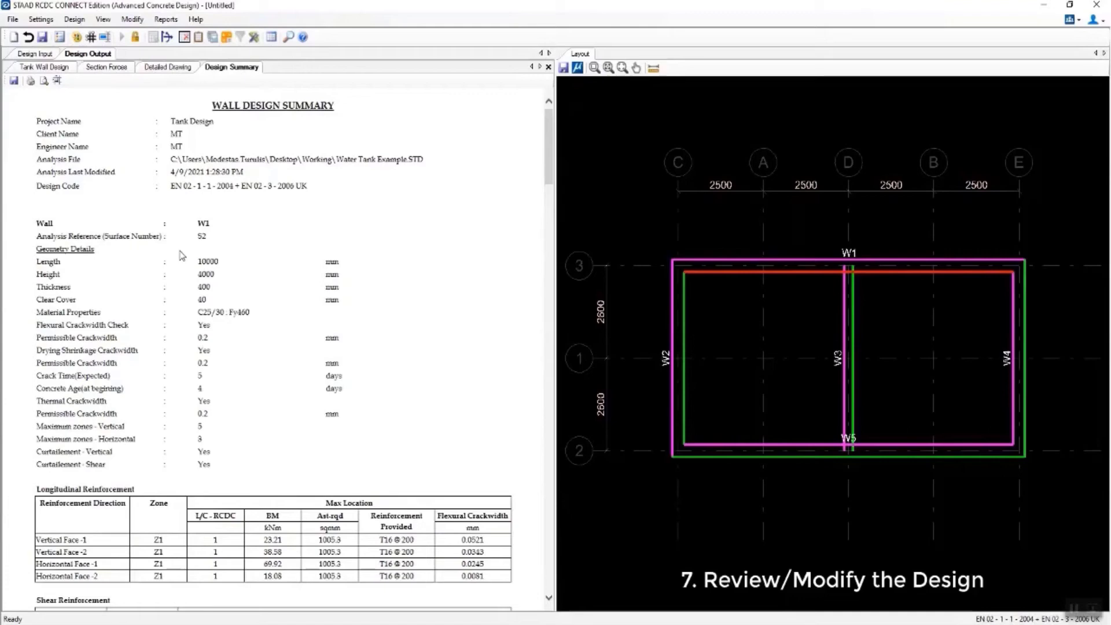
scroll(181, 256, down, 5)
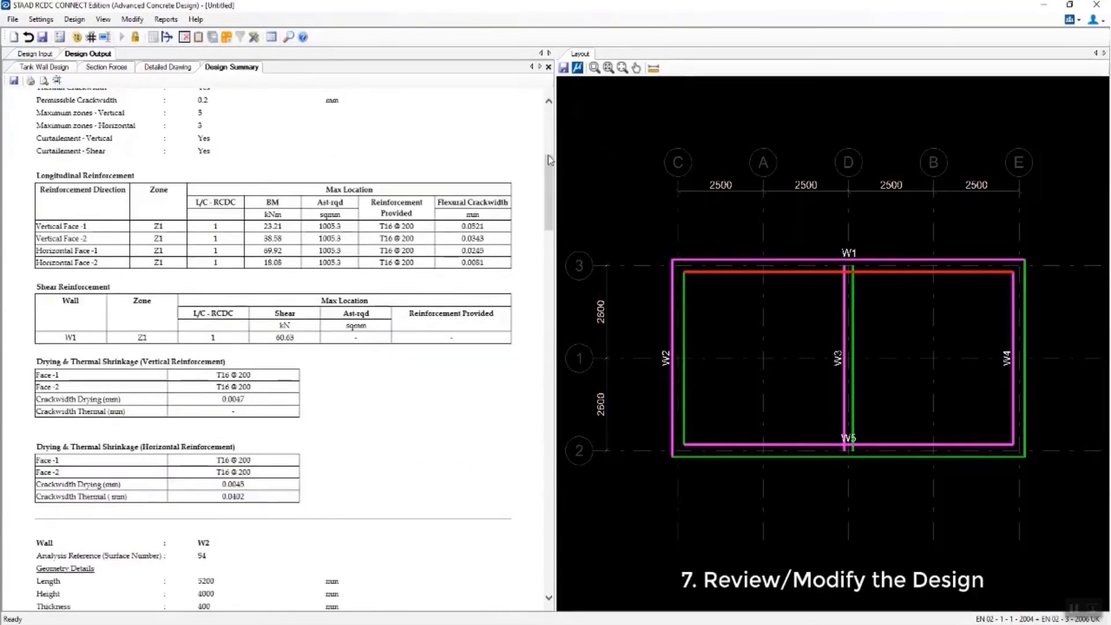
drag(550, 160, 550, 152)
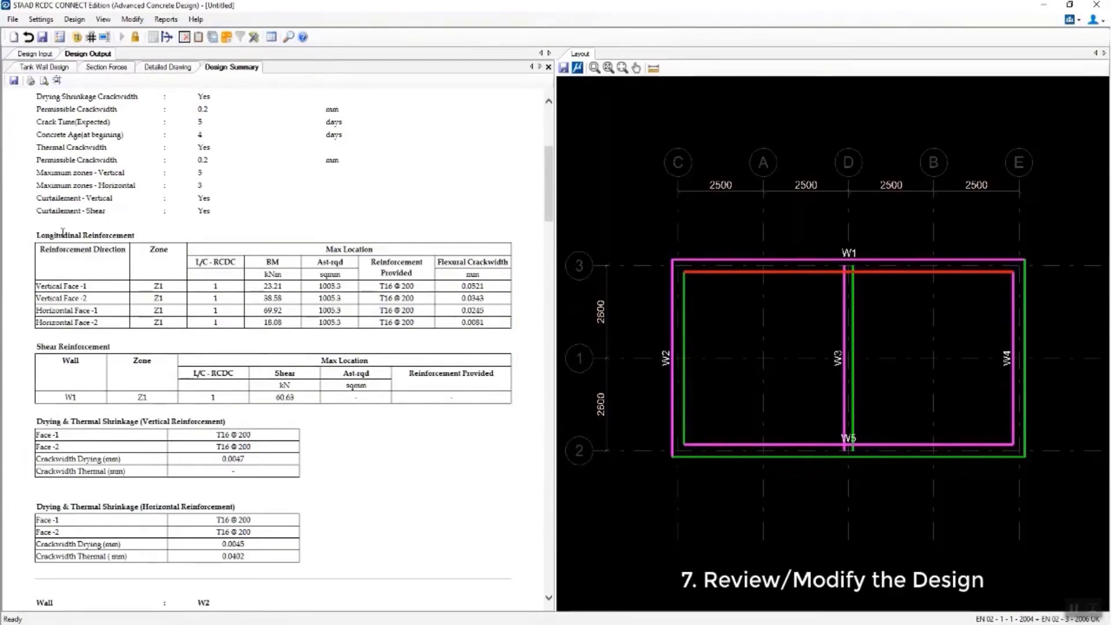
scroll(125, 235, down, 2)
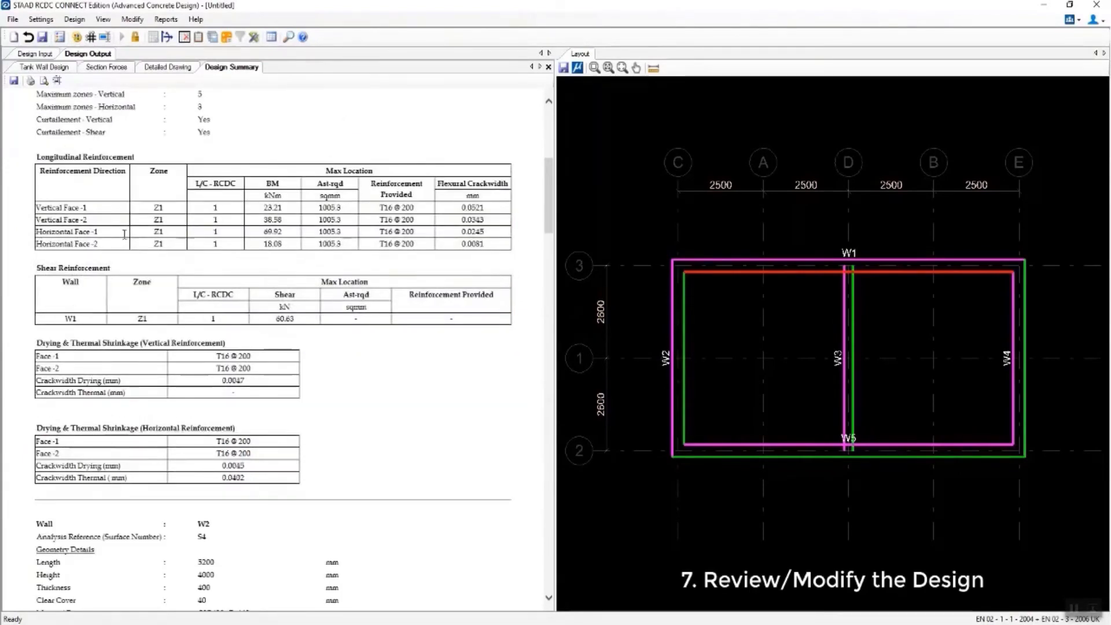
scroll(124, 235, down, 6)
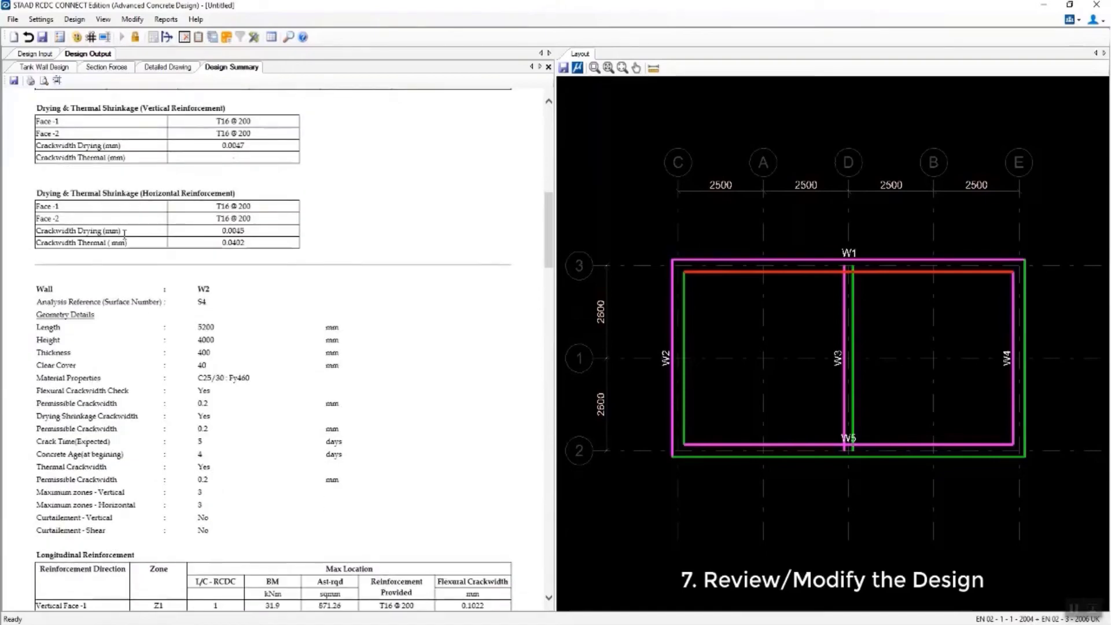
scroll(130, 239, down, 2)
scroll(131, 239, down, 10)
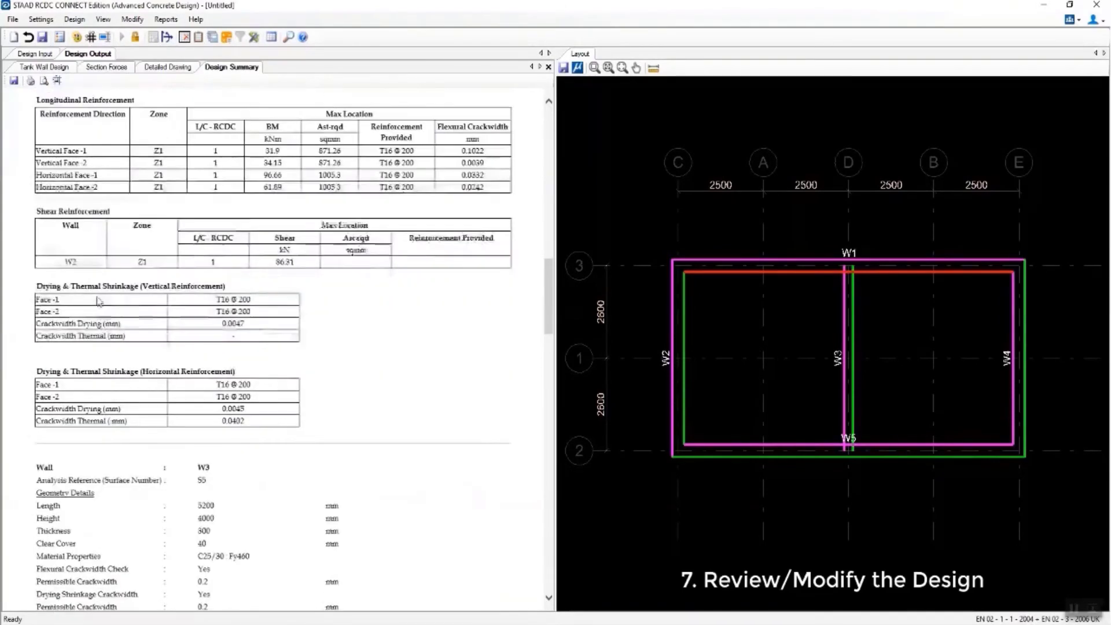
click(166, 19)
Step: Generate the Design Calculation report for the selected walls and review its Shear Design section
click(191, 101)
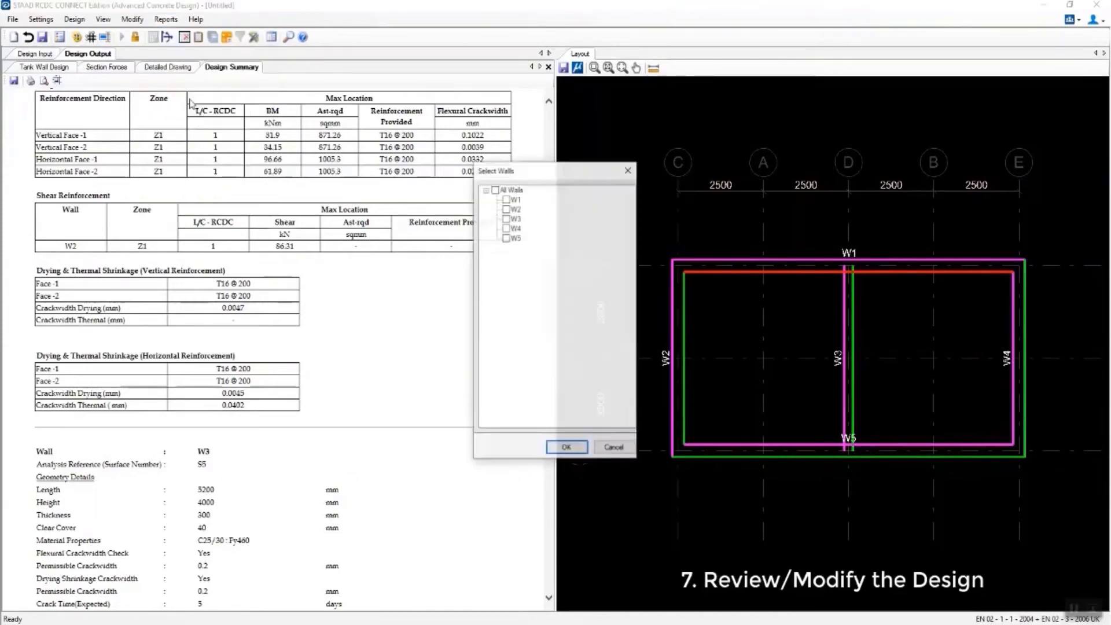
click(566, 447)
scroll(554, 258, down, 15)
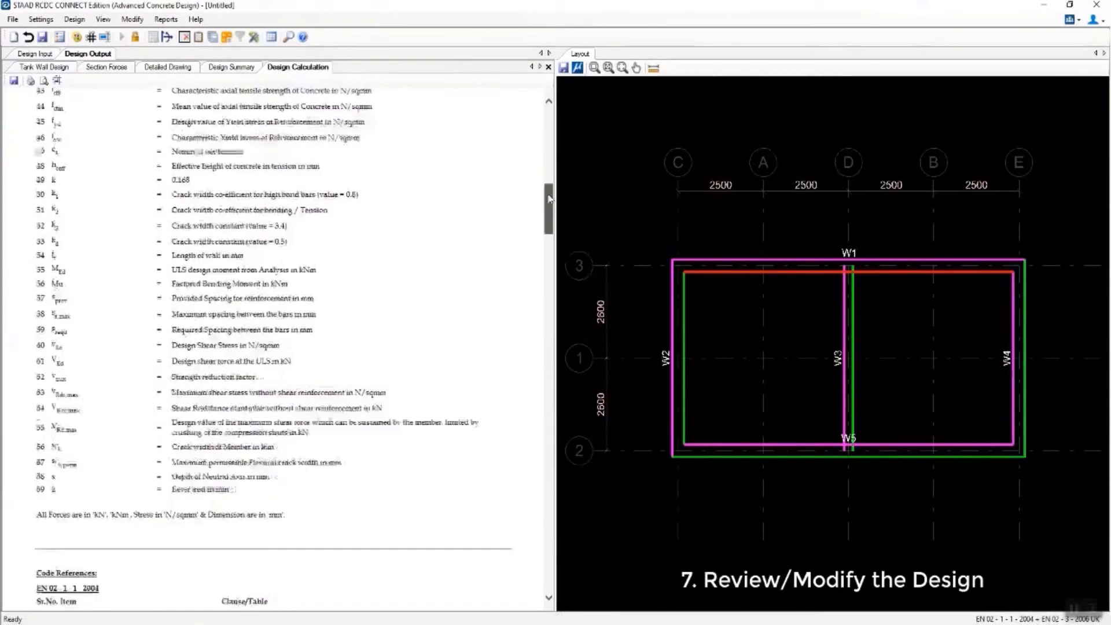
scroll(554, 258, down, 15)
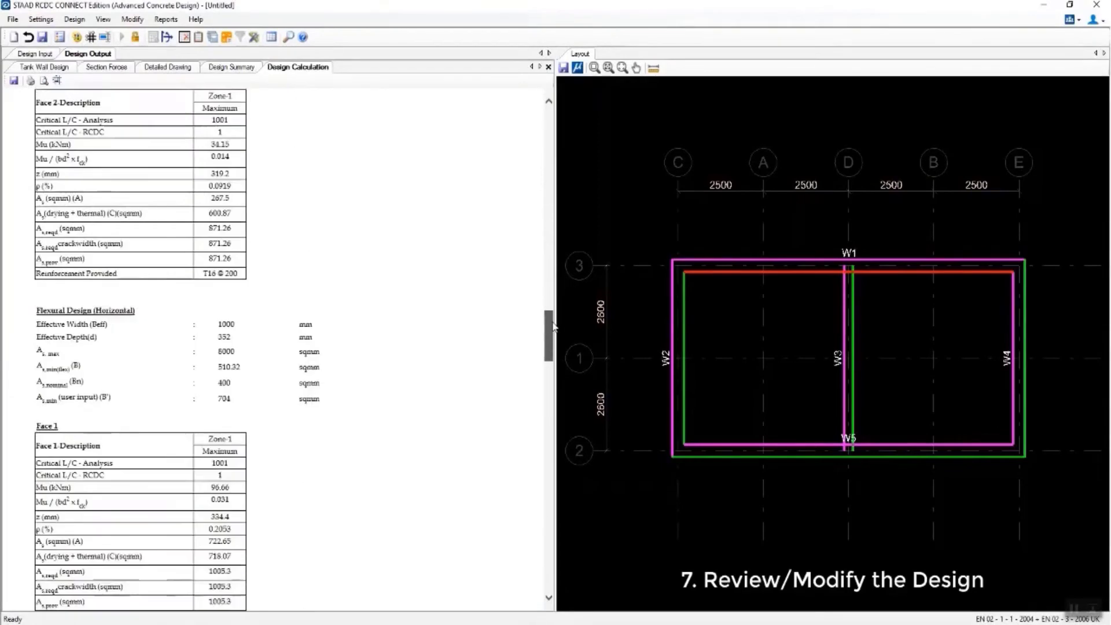
scroll(143, 352, down, 10)
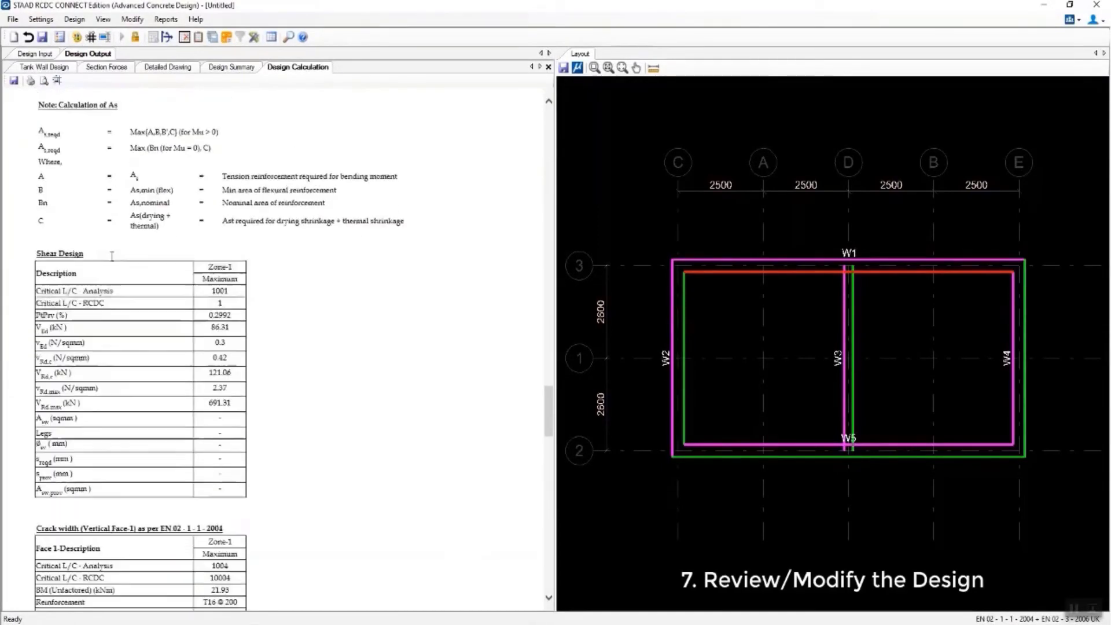
triple_click(75, 210)
scroll(76, 213, down, 15)
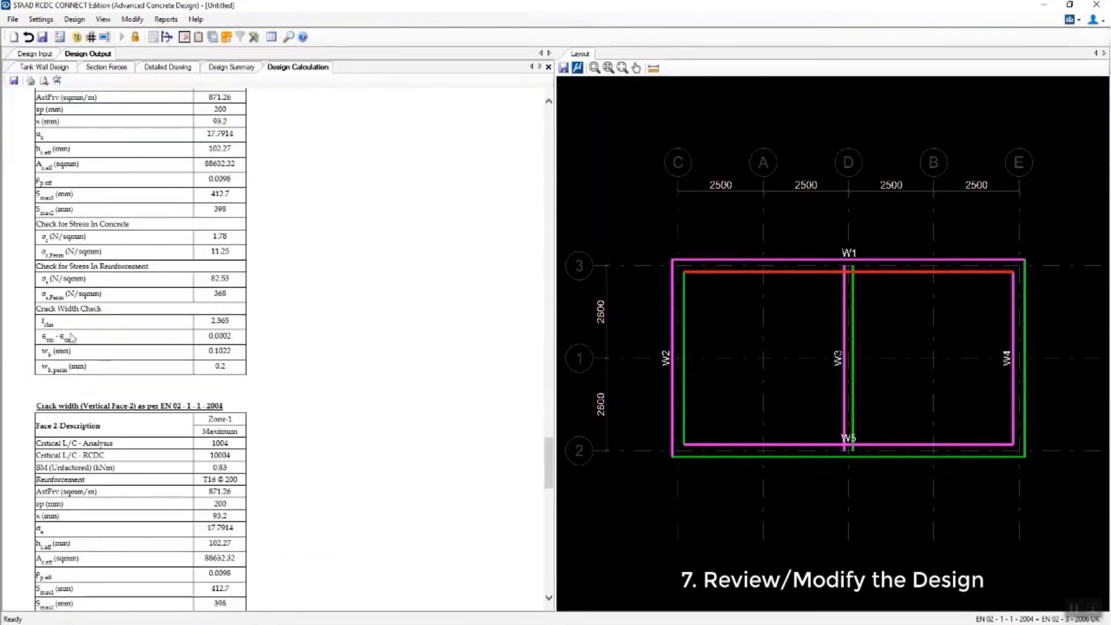
Step: Generate the Design For All Stations report and review its per-station moment and Ast Required tables
click(166, 19)
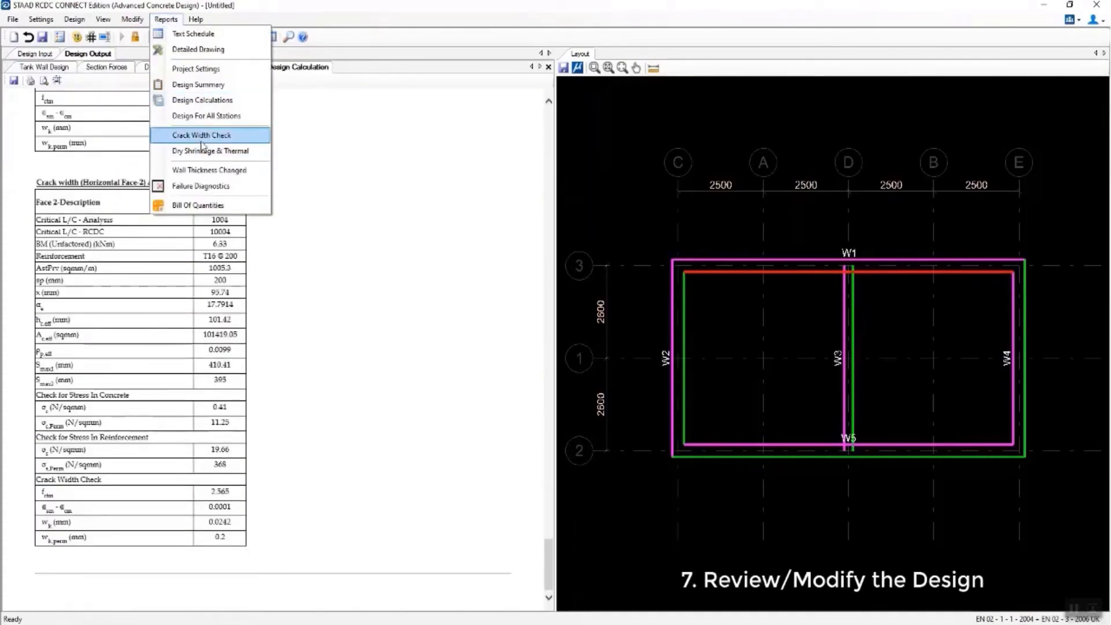
click(198, 134)
click(565, 447)
scroll(40, 290, down, 4)
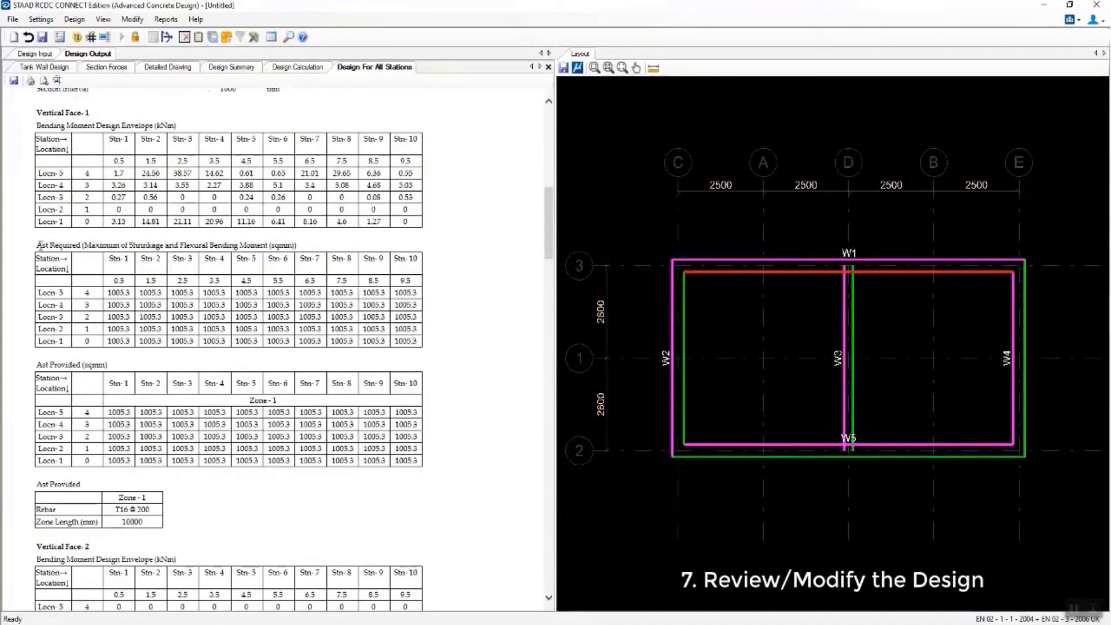
drag(39, 245, 57, 247)
drag(38, 366, 95, 372)
scroll(93, 371, down, 4)
scroll(93, 371, down, 4)
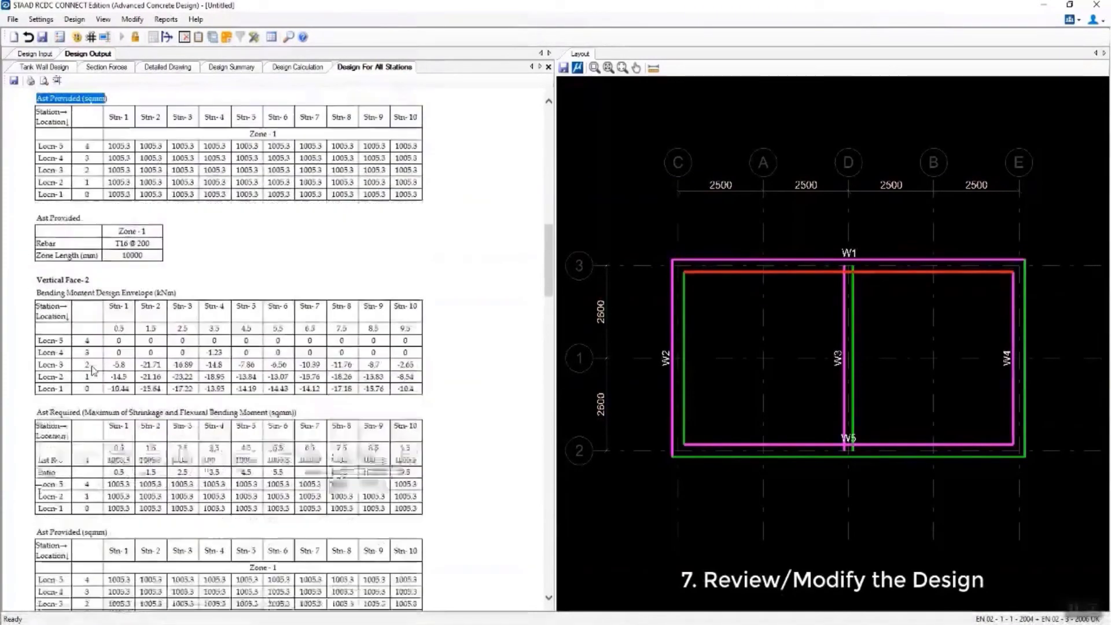
scroll(93, 371, down, 7)
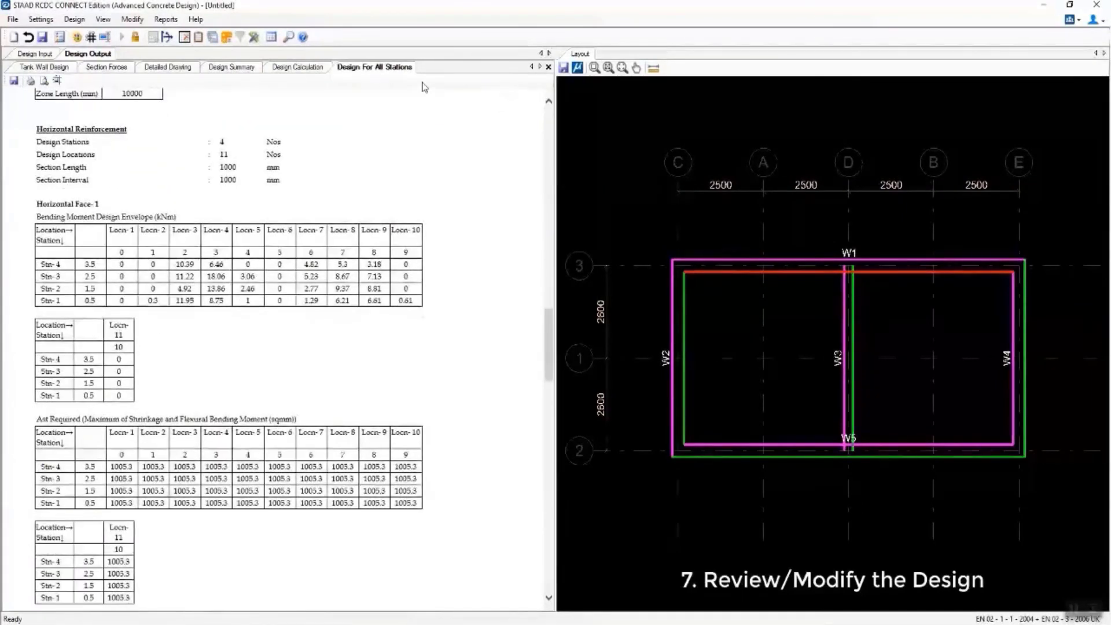
click(161, 21)
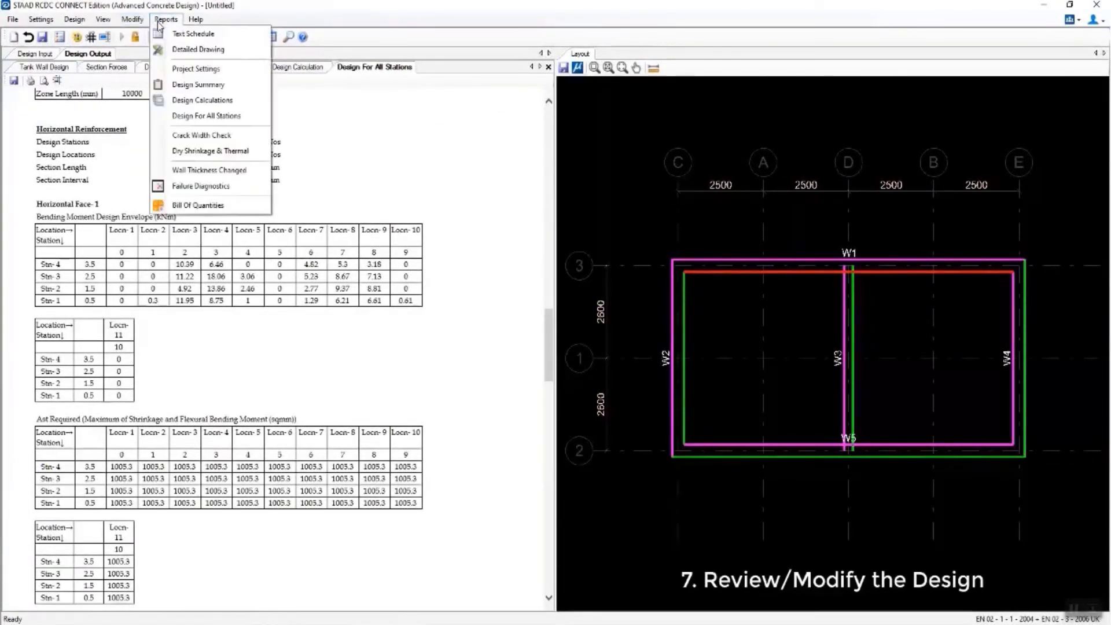
Step: Generate the Crack Width report and review its Flexural Crack Width tables
click(192, 138)
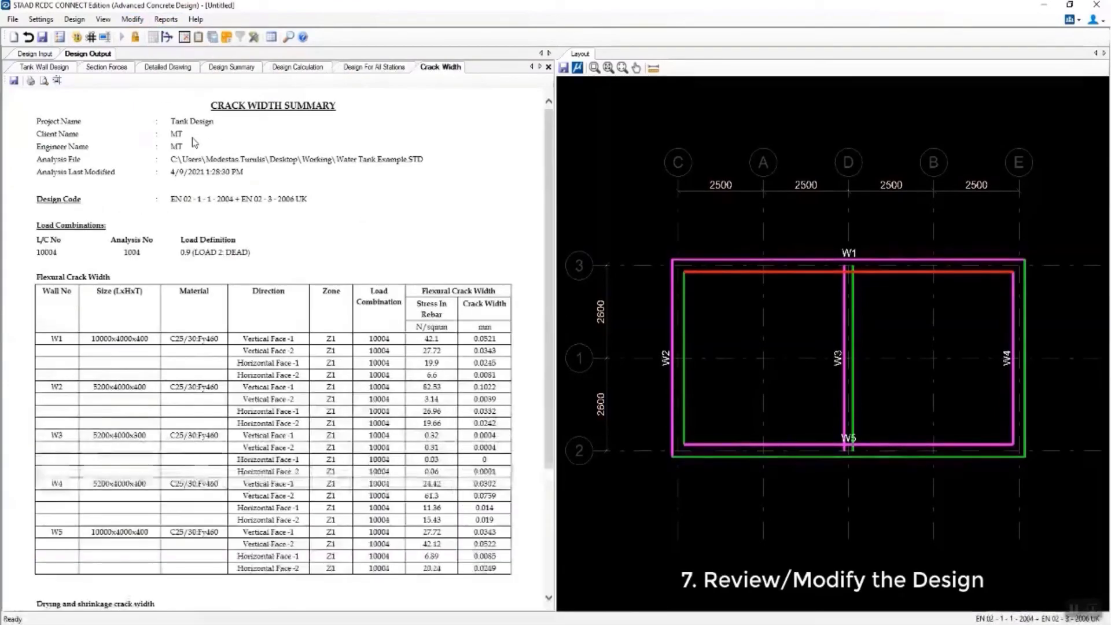
drag(35, 271, 117, 279)
scroll(135, 258, down, 3)
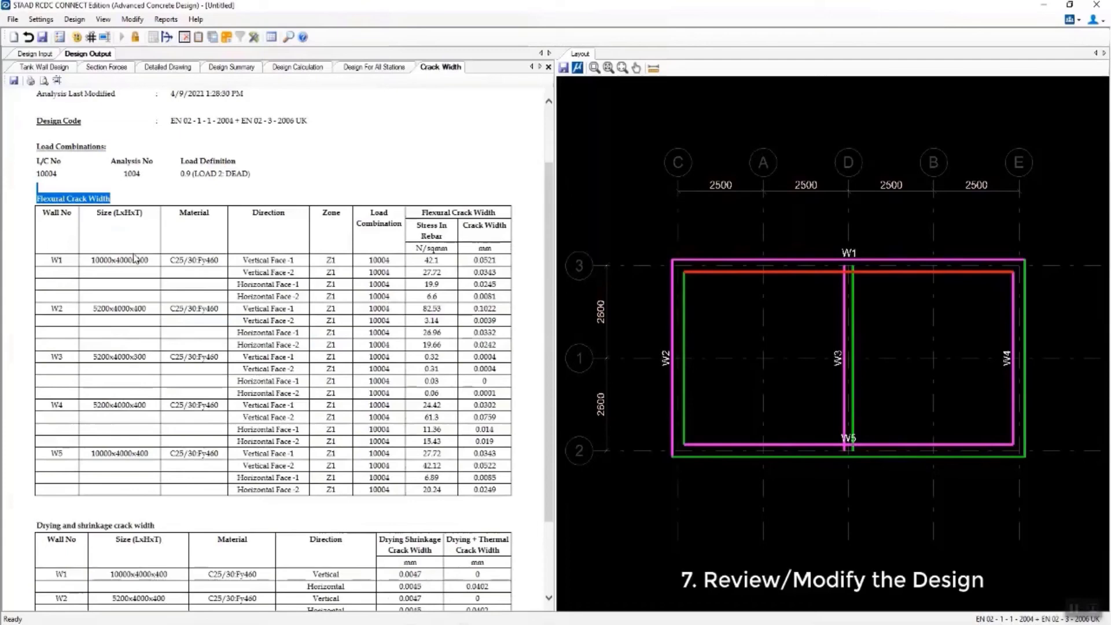
scroll(135, 259, down, 4)
drag(36, 427, 153, 434)
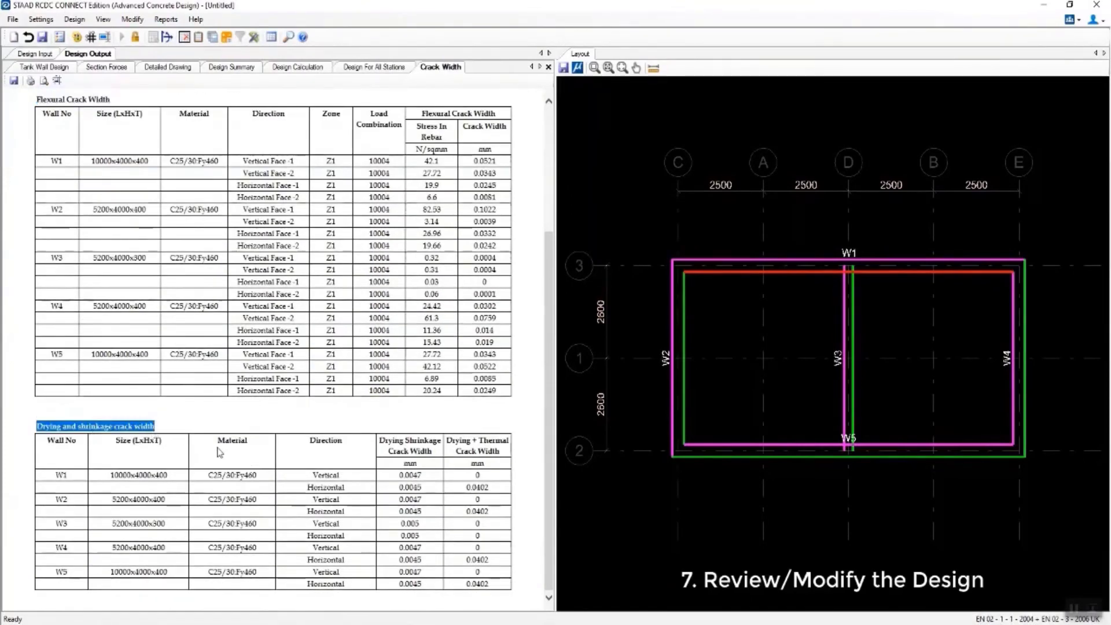
Step: Generate the Dry Shrinkage and Thermal Calculation report for walls W1–W5 and scroll through it
click(166, 20)
click(191, 153)
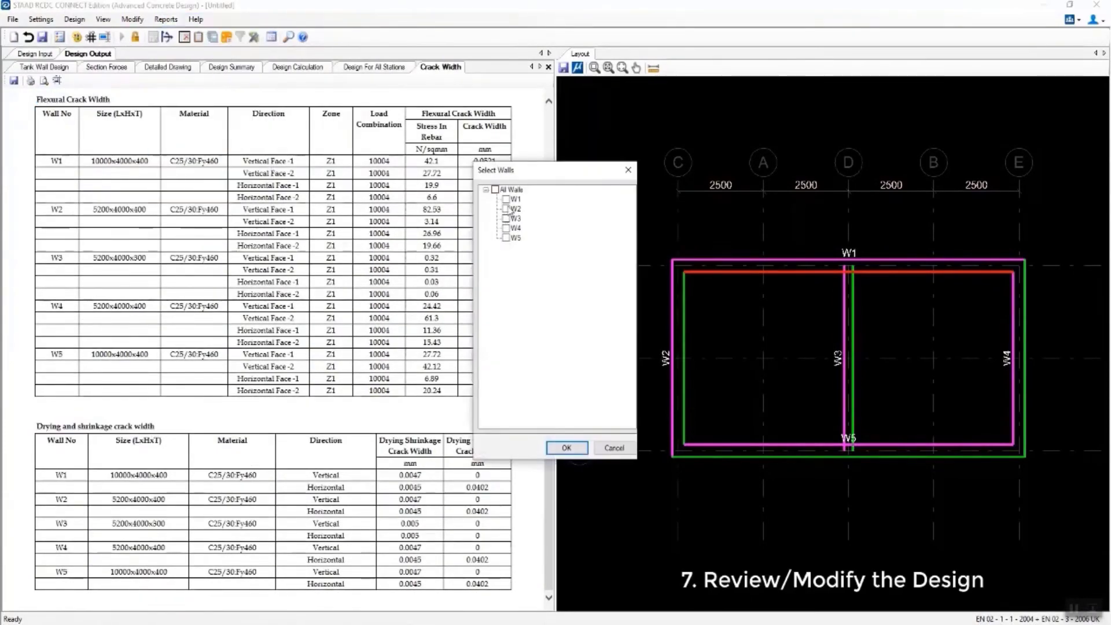
click(566, 448)
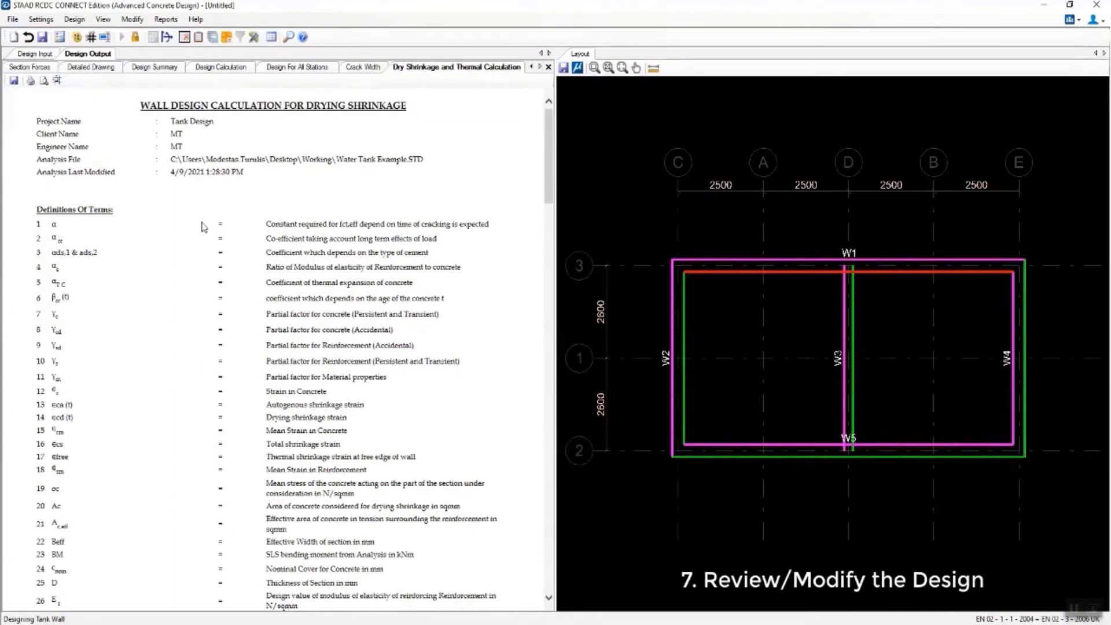
scroll(188, 193, down, 15)
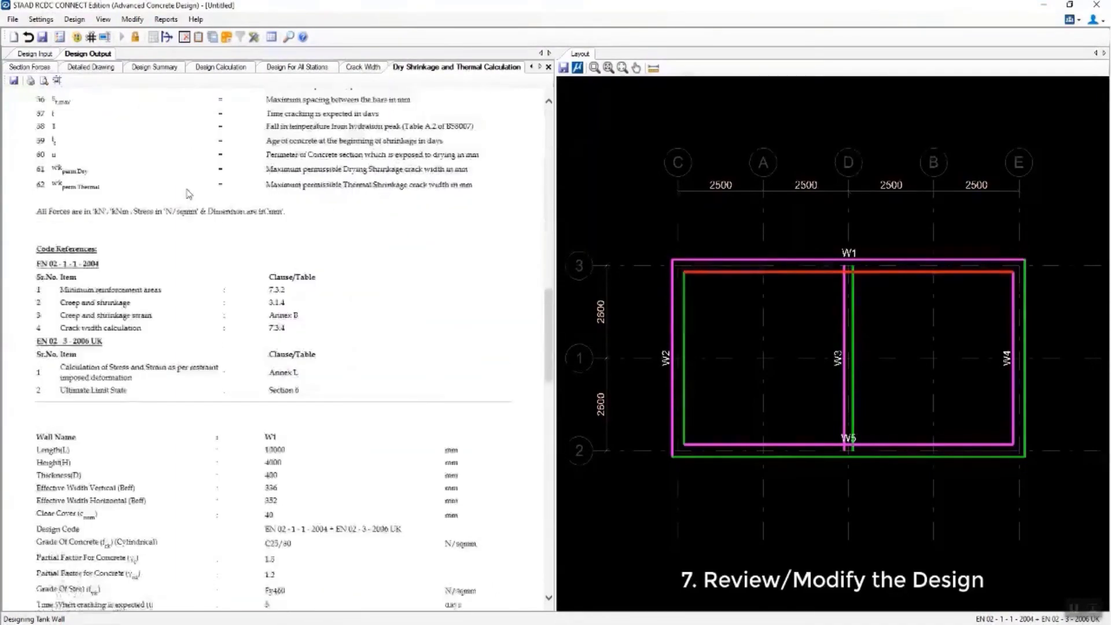
scroll(188, 194, down, 10)
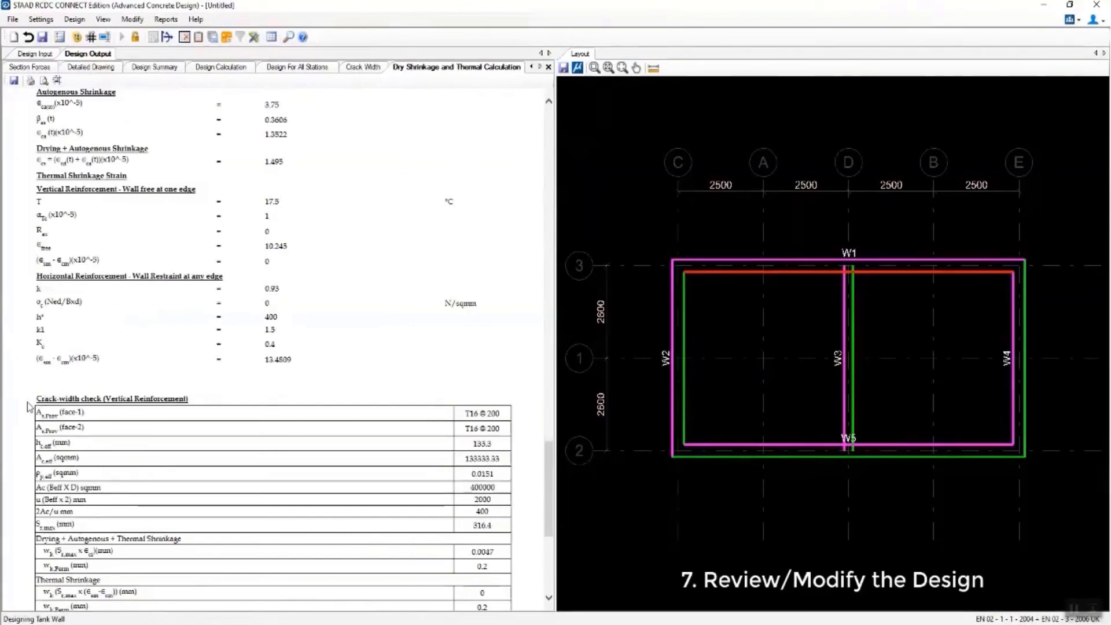
scroll(29, 401, down, 10)
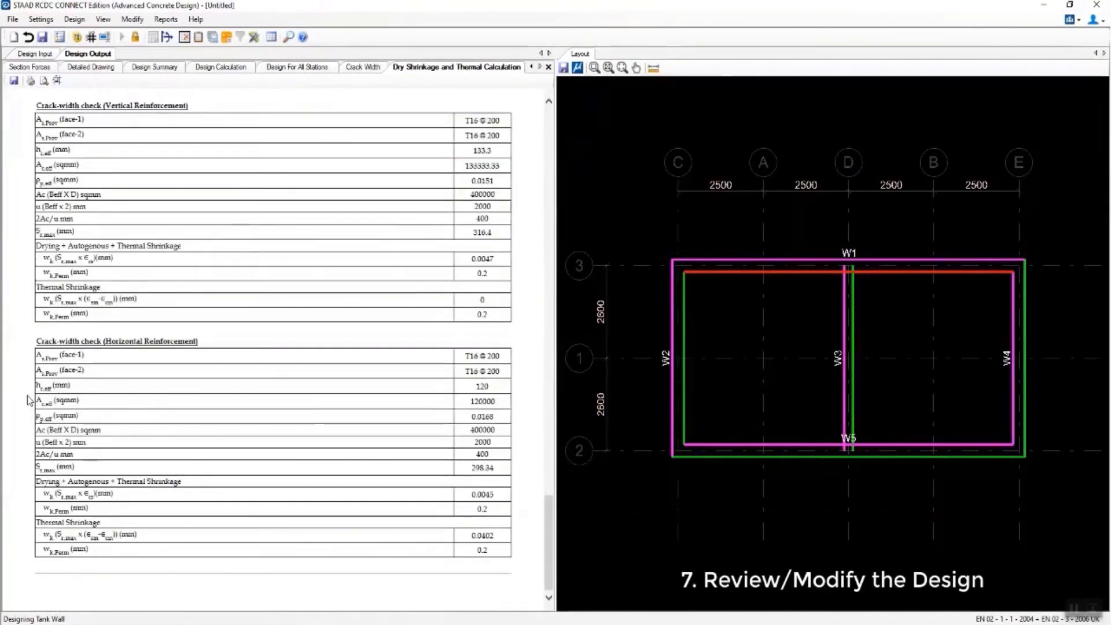
scroll(28, 401, up, 8)
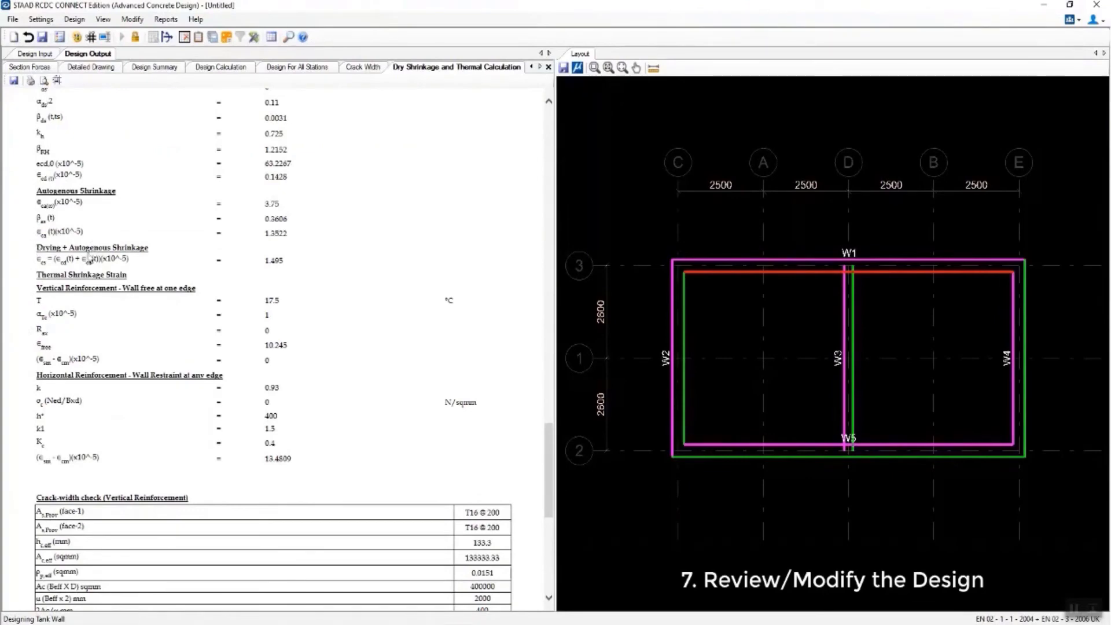
scroll(60, 313, up, 12)
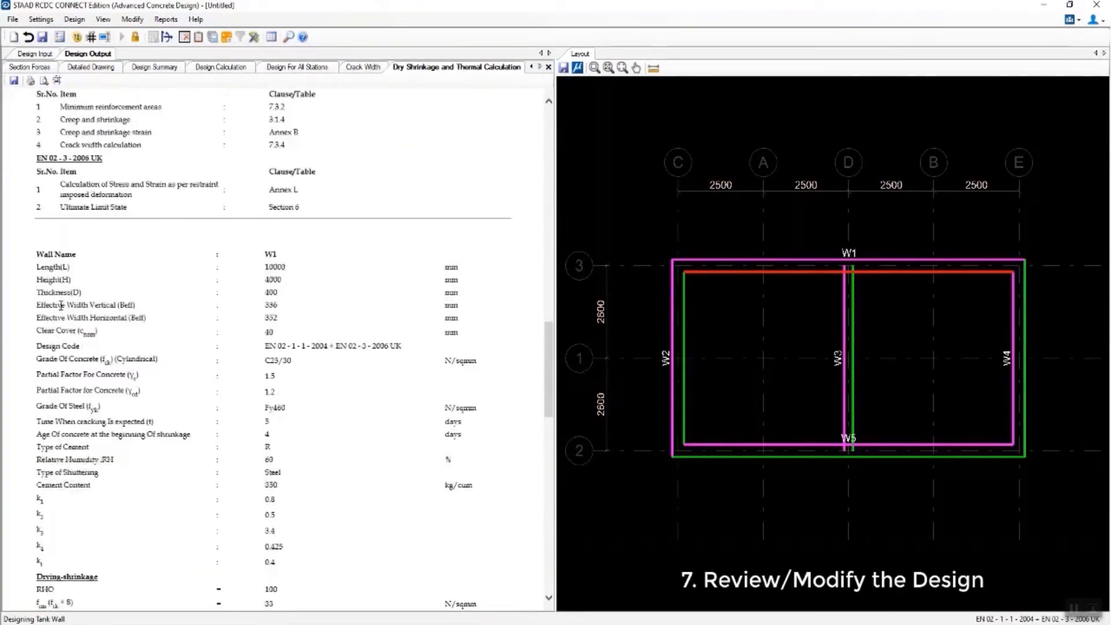
click(165, 19)
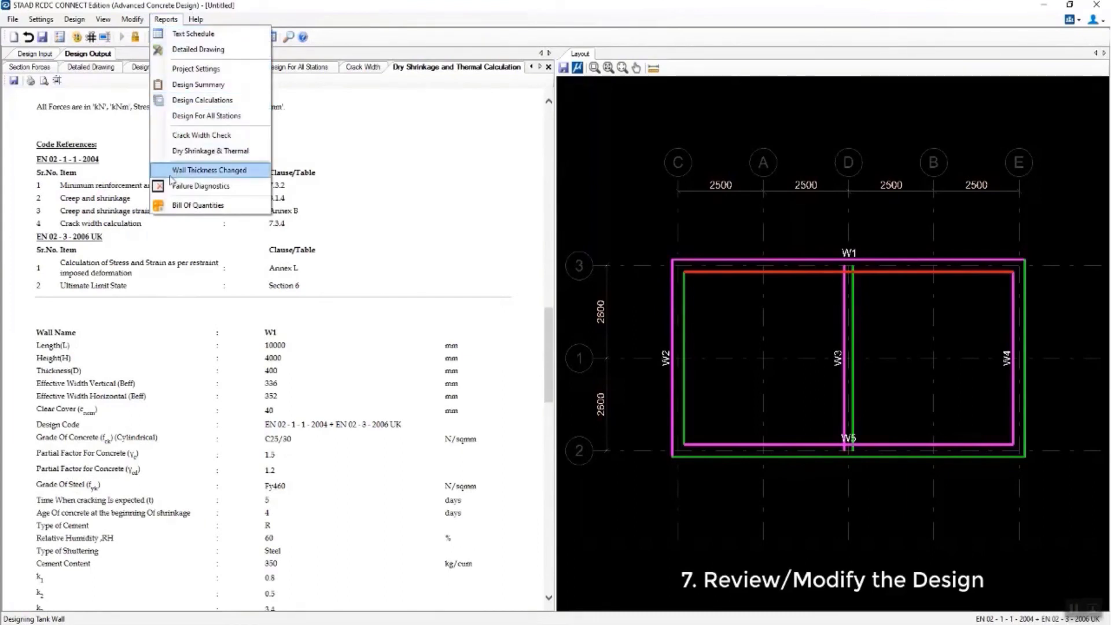
Step: Generate the BOQ Summary and reinforcement-type and rebar-wise BOQs: 54.88 cum concrete, 4554 kg rebar
click(186, 207)
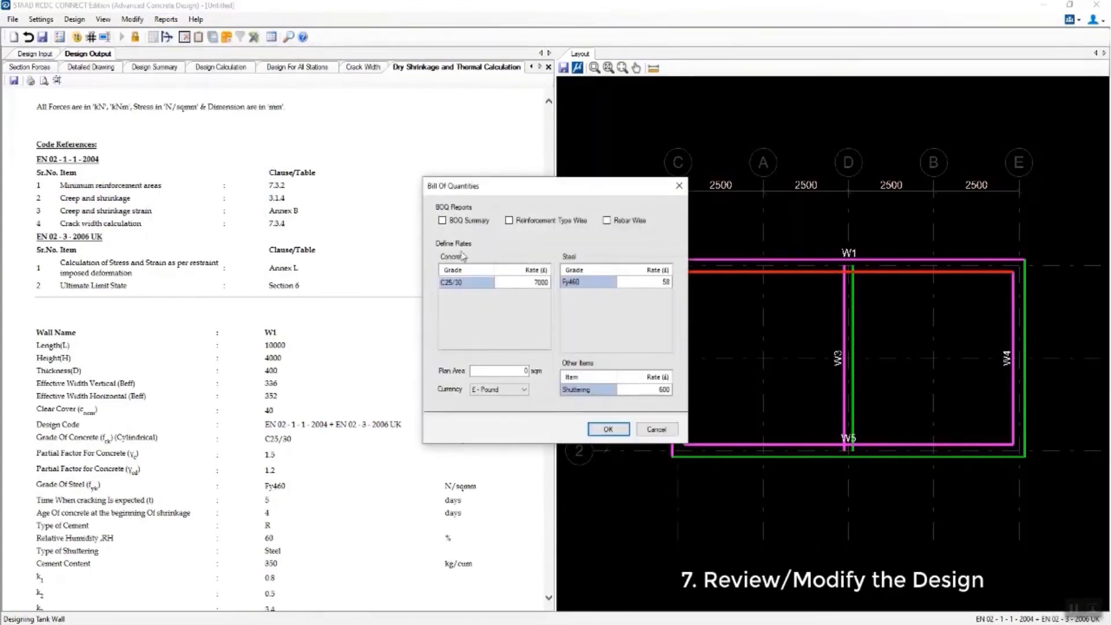
click(483, 222)
click(608, 429)
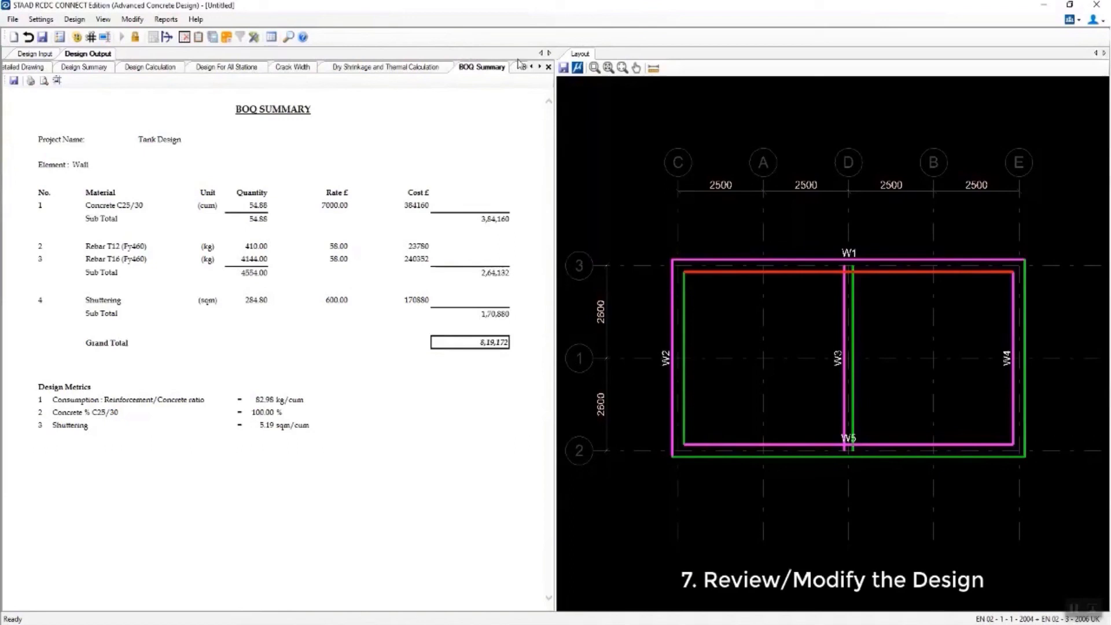
click(518, 68)
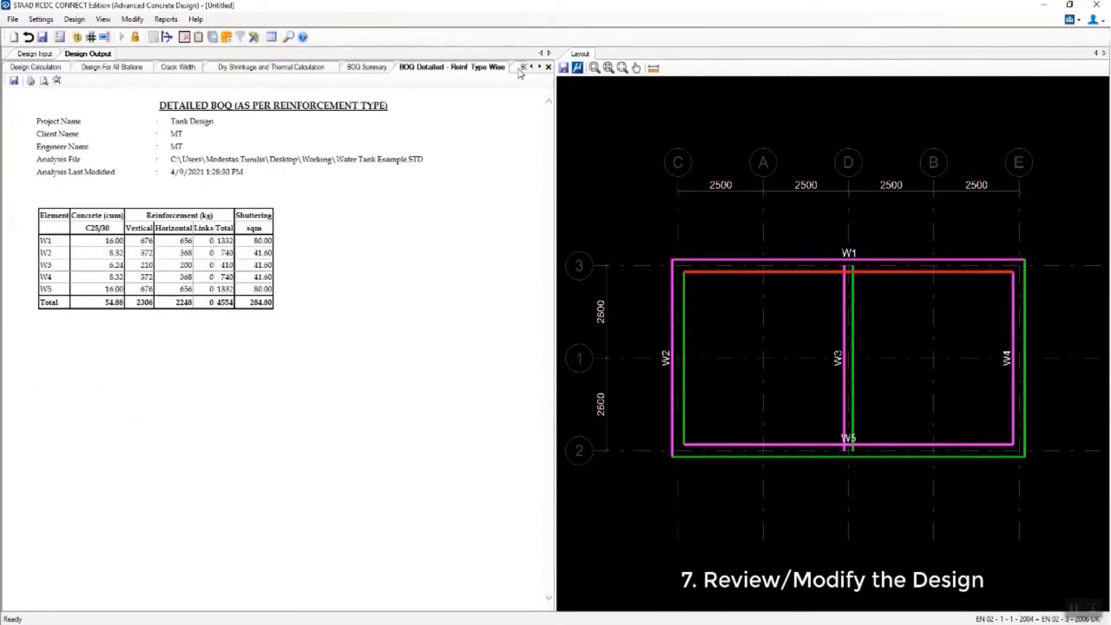
click(520, 68)
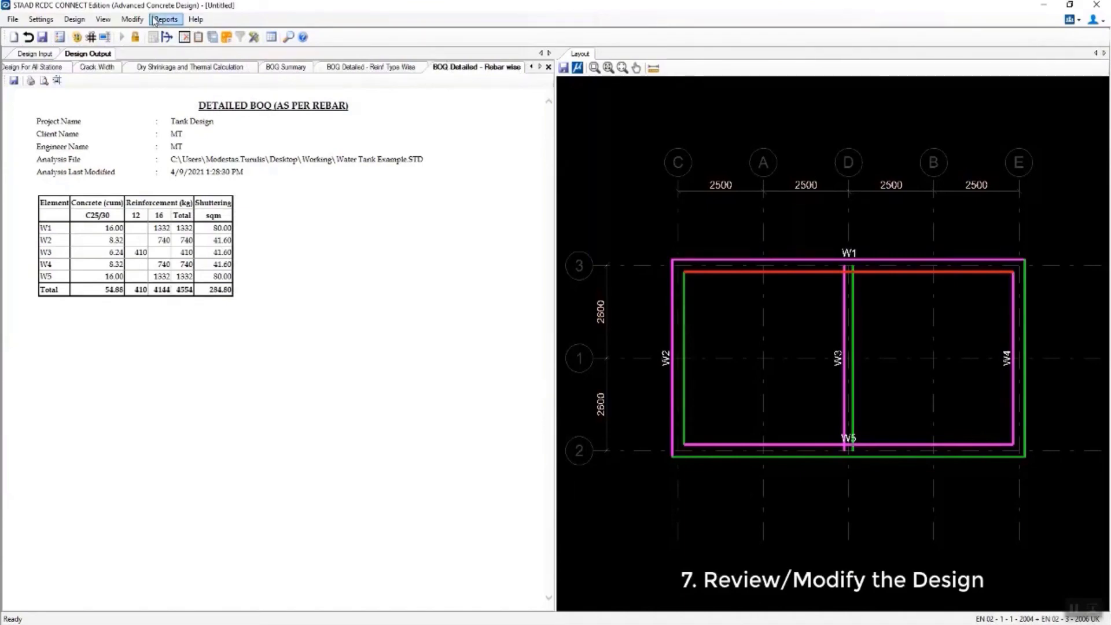
Step: Go back to the Water Tank Structure screen showing Tank Wall checked as done
click(29, 36)
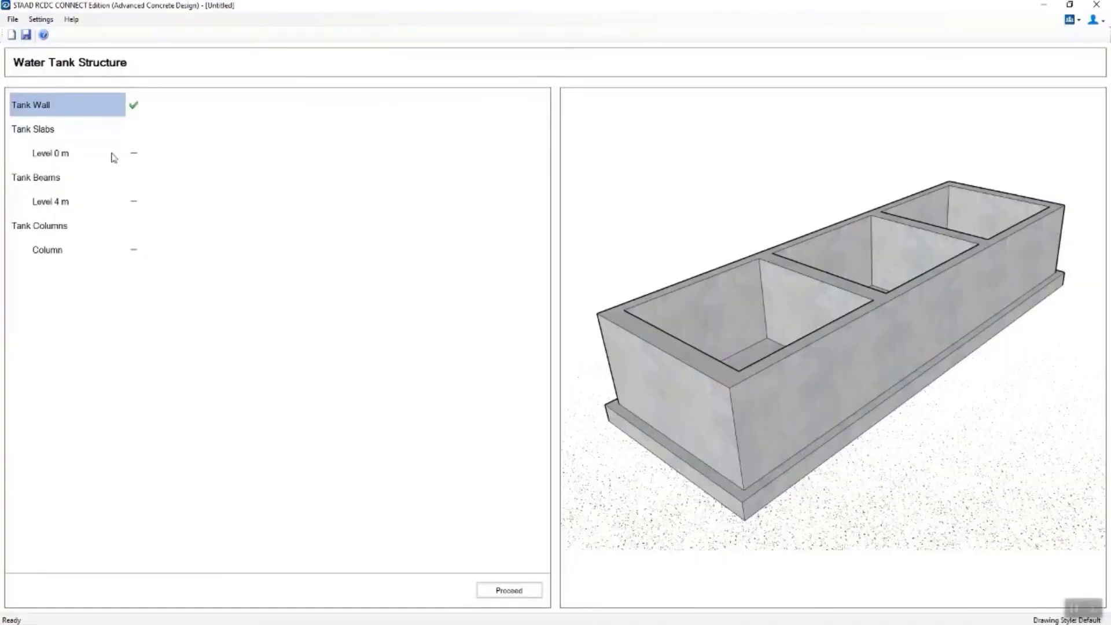